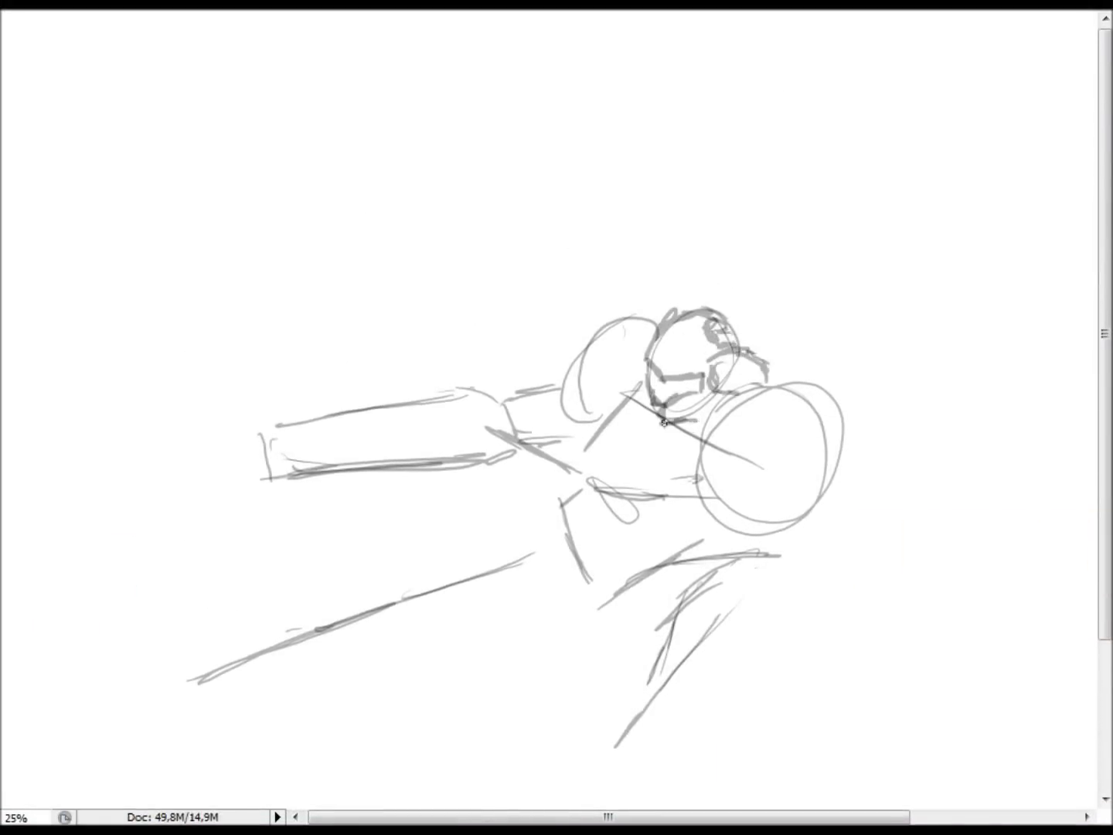
- Darken the grey pencil strokes around Samus's helmet chin area
left_click_drag(664, 423, 653, 399)
- Darken the large shoulder circle and left ellipse outlines and hatch the neck under the helmet
left_click_drag(713, 463, 805, 532)
left_click_drag(758, 444, 841, 483)
left_click_drag(773, 384, 846, 445)
mouse_move(678, 309)
left_mouse_down()
mouse_move(564, 360)
mouse_move(635, 385)
mouse_move(600, 456)
left_mouse_up()
left_click_drag(685, 406, 629, 455)
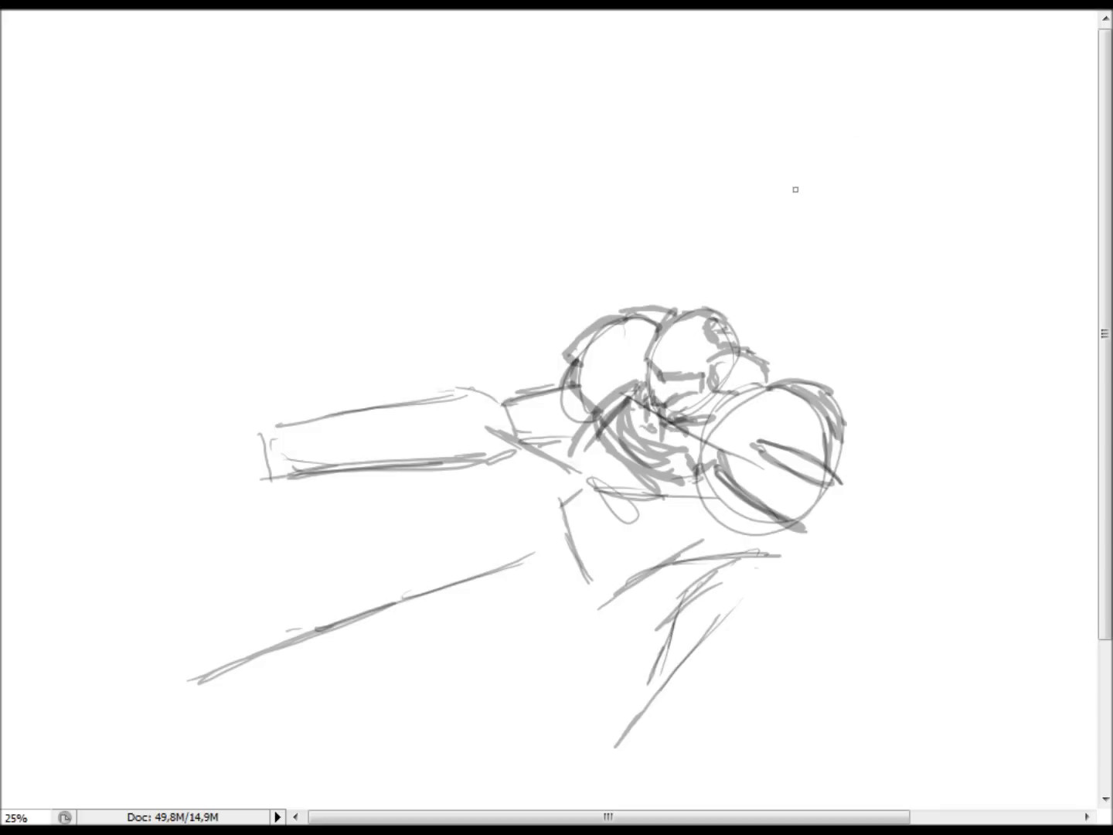
- Sketch the second figure's head oval with a bulb-shaped torso beneath it
left_click_drag(854, 169, 821, 143)
mouse_move(841, 232)
left_mouse_down()
mouse_move(770, 360)
mouse_move(850, 519)
left_mouse_up()
mouse_move(803, 255)
left_mouse_down()
mouse_move(826, 245)
mouse_move(838, 310)
left_mouse_up()
key("Delete")
left_click_drag(843, 237, 839, 351)
- Redraw Mega Man's head larger and rounder and add strokes to the head and torso
left_click_drag(916, 140, 897, 193)
left_click_drag(804, 232, 850, 305)
left_click_drag(851, 239, 897, 316)
scroll(889, 310, "right", 5)
- Sketch a small box beside the torso and long horizontal arm cannon lines
left_click_drag(653, 256, 685, 310)
left_click_drag(696, 240, 839, 244)
mouse_move(680, 324)
left_mouse_down()
mouse_move(819, 309)
mouse_move(851, 324)
left_mouse_up()
left_click_drag(700, 334, 839, 325)
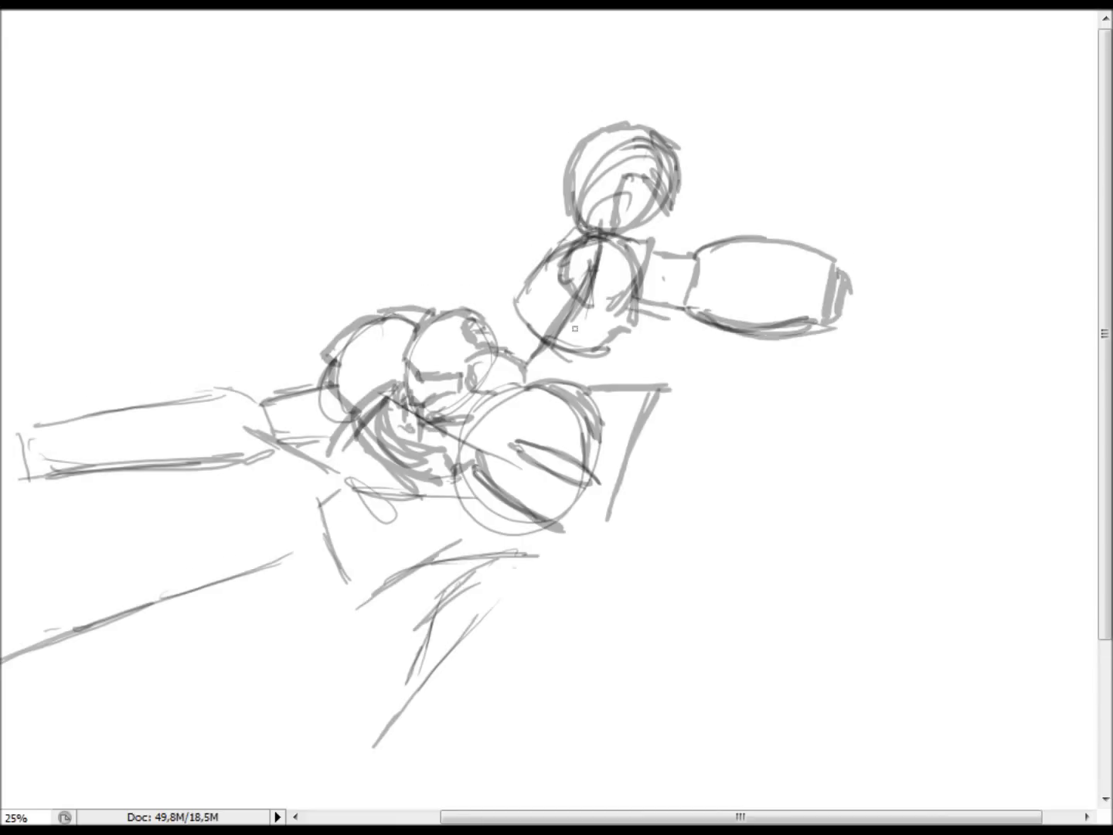
scroll(835, 294, "down", 1)
- Redraw Mega Man's torso as a cleaner rounded box
left_click_drag(575, 184, 654, 189)
left_click_drag(565, 232, 634, 252)
mouse_move(648, 185)
left_mouse_down()
mouse_move(629, 243)
mouse_move(611, 255)
left_mouse_up()
left_click_drag(560, 217, 588, 255)
left_click_drag(645, 251, 686, 254)
- Darken the arm cannon's end cap and top and bottom edges
left_click_drag(839, 220, 835, 263)
left_click_drag(696, 198, 838, 207)
left_click_drag(820, 270, 693, 257)
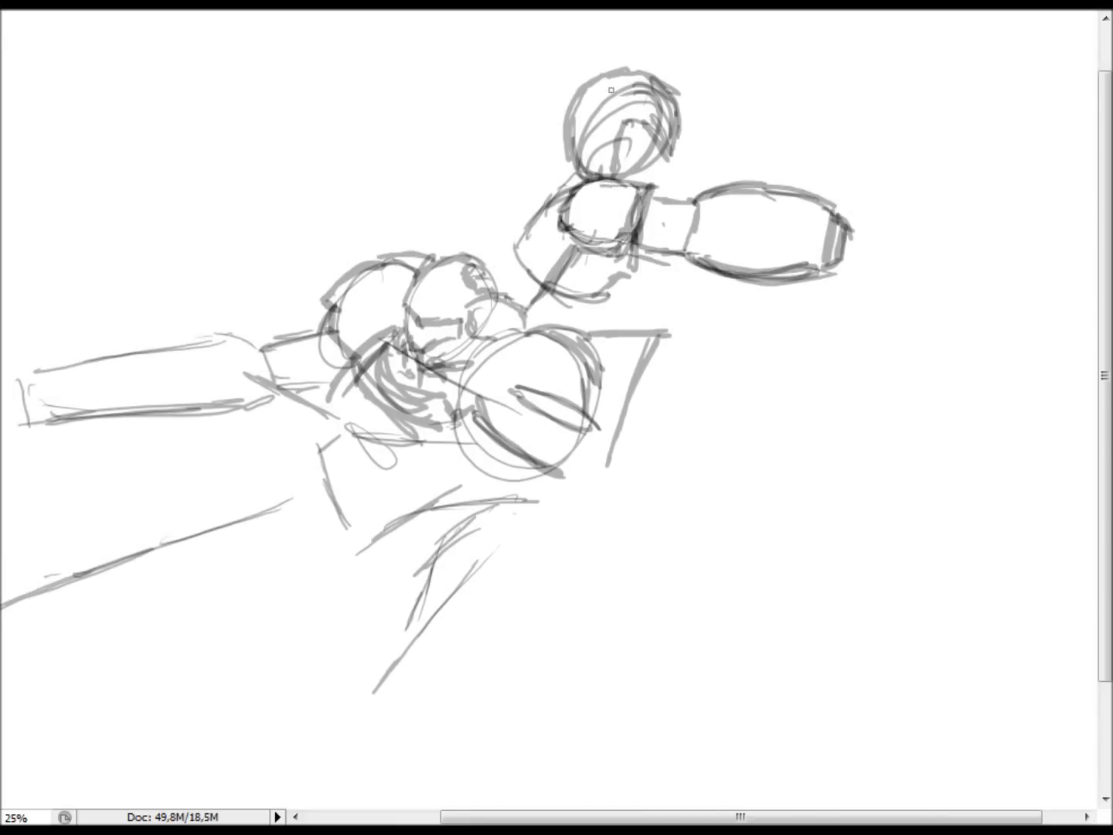
- Redraw the fist area beside the torso
left_click_drag(533, 222, 565, 220)
left_click_drag(568, 247, 541, 286)
left_click_drag(518, 232, 563, 223)
left_click_drag(517, 243, 591, 297)
left_click_drag(612, 255, 607, 278)
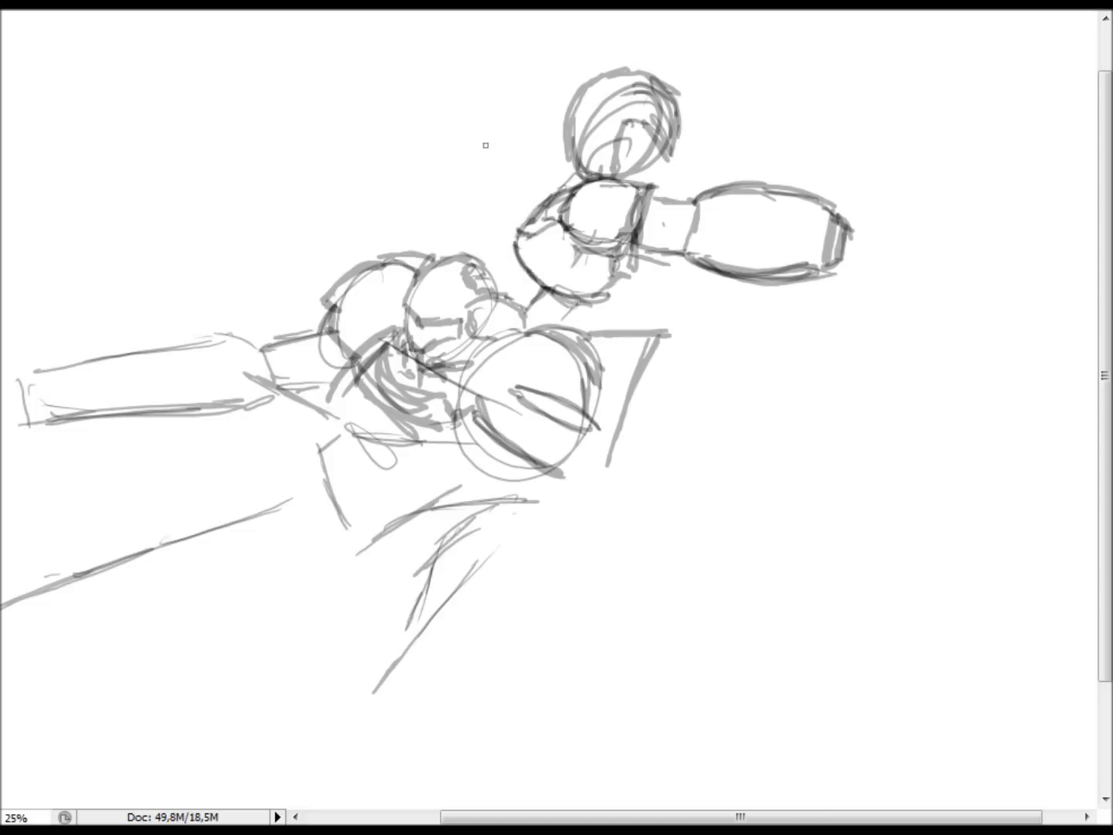
- Add a dark visor circle, re-stroke the head outline, sketch the ear and edge the raised fist
left_click_drag(574, 141, 594, 116)
left_click_drag(665, 78, 677, 132)
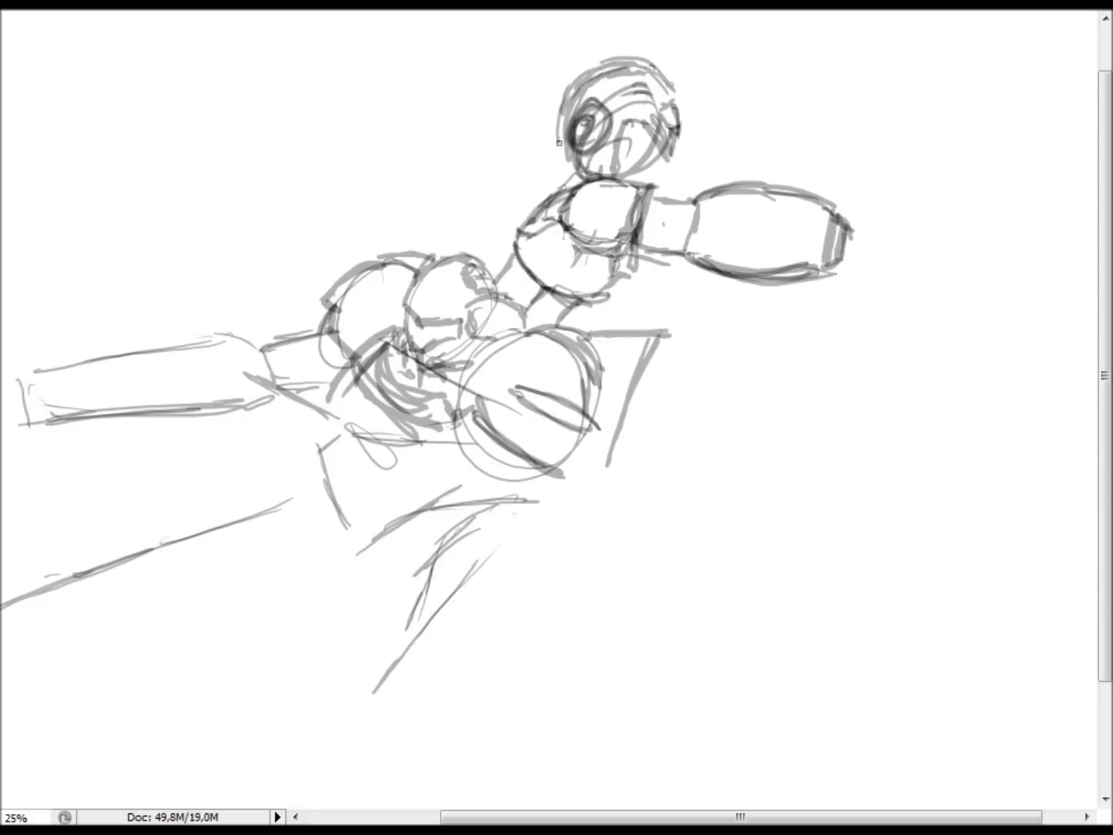
left_click_drag(595, 58, 564, 147)
left_click_drag(629, 71, 660, 157)
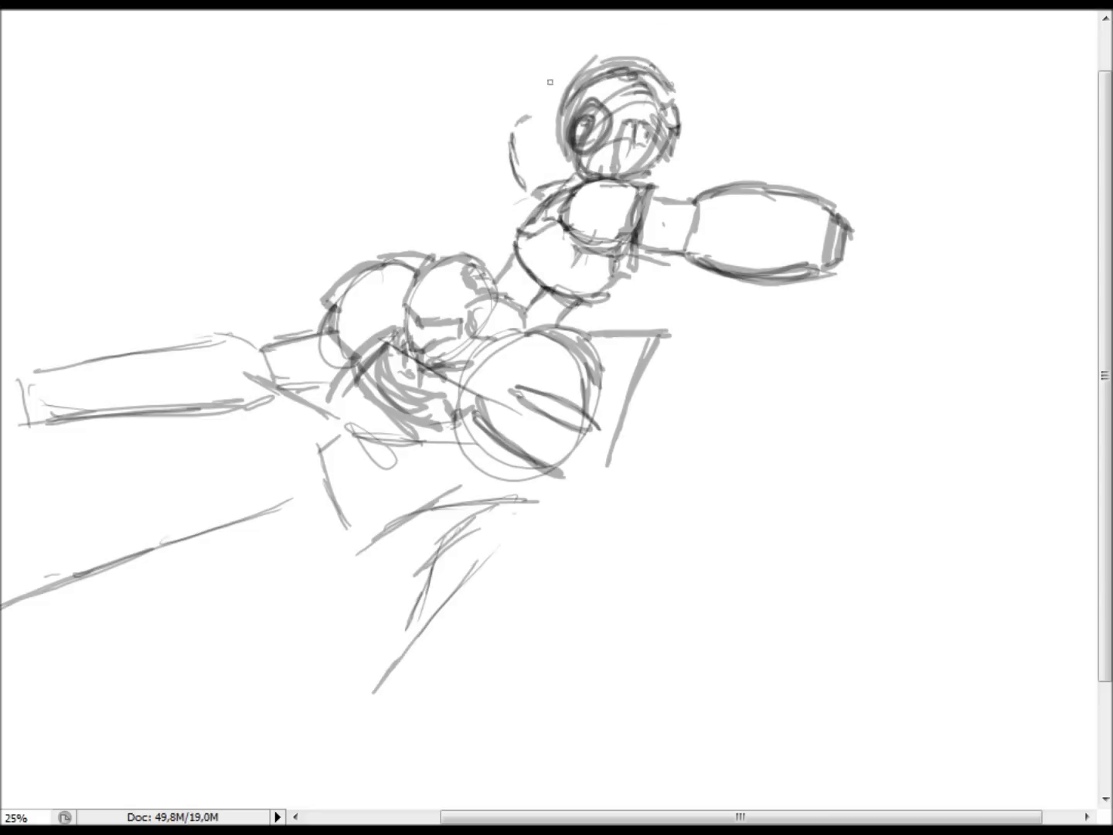
mouse_move(518, 95)
left_mouse_down()
mouse_move(548, 117)
mouse_move(518, 232)
left_mouse_up()
left_click_drag(565, 174, 511, 239)
- Sketch a curved hip shape and a leg tapering to a pointed tip
mouse_move(569, 318)
left_mouse_down()
mouse_move(670, 330)
mouse_move(603, 368)
left_mouse_up()
left_click_drag(670, 330, 624, 464)
mouse_move(669, 418)
left_mouse_down()
mouse_move(623, 471)
mouse_move(575, 455)
left_mouse_up()
left_click_drag(628, 469, 633, 545)
left_click_drag(555, 479, 635, 576)
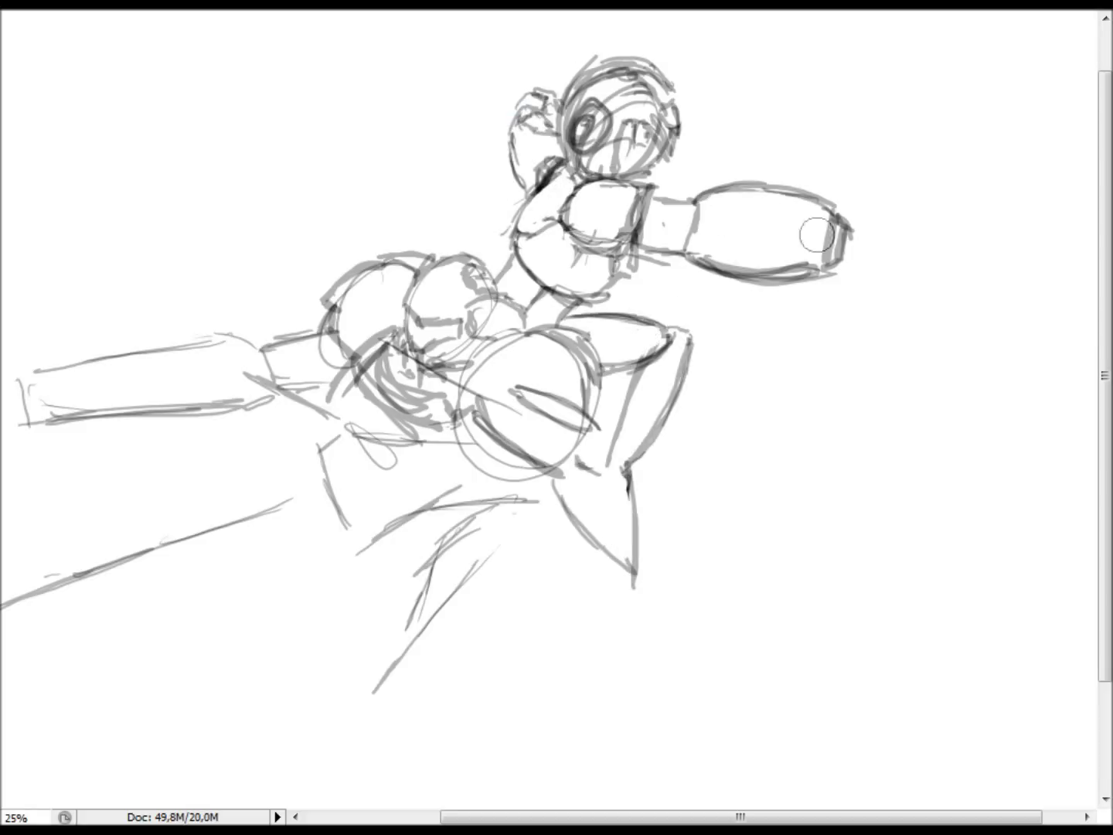
key("ctrl+z")
- Darken the strokes along the raised fist's left side
left_click_drag(529, 114, 506, 203)
left_click_drag(565, 145, 512, 200)
scroll(1096, 288, "down", 3)
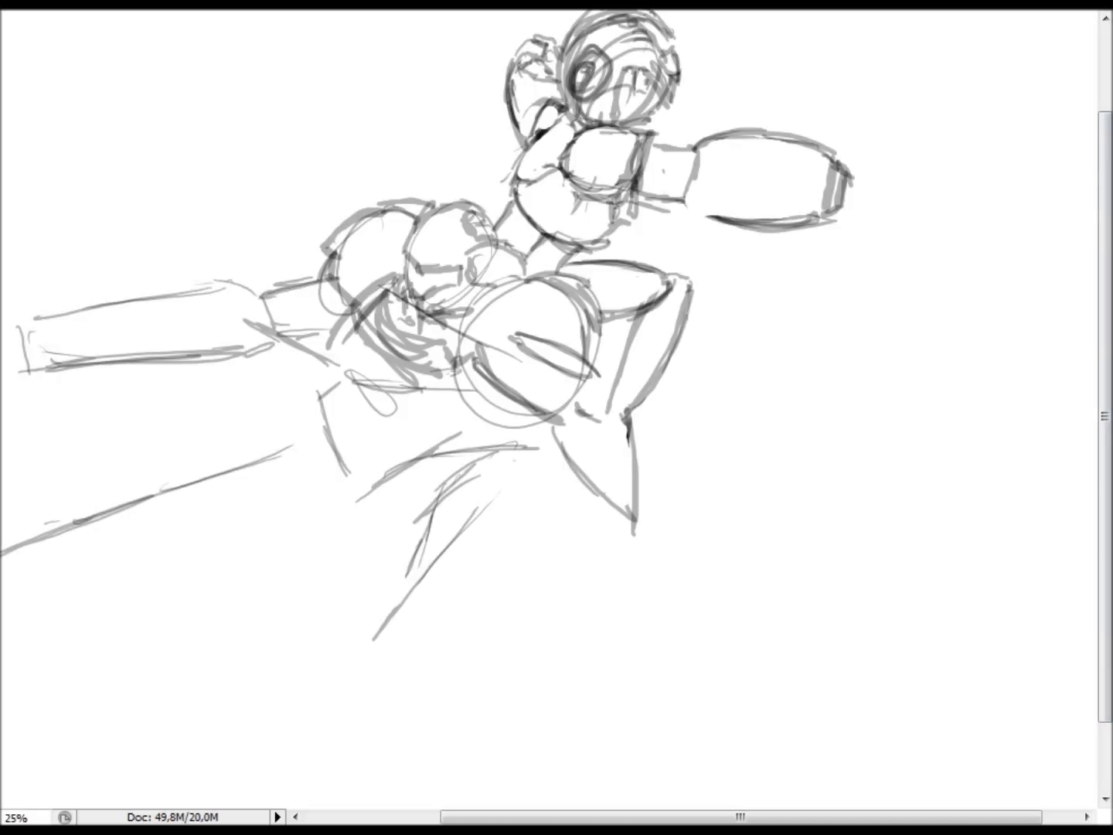
- Sketch a foot at the bottom of the leg and the knee and lower leg lines
left_click_drag(659, 812, 605, 811)
left_click_drag(511, 595, 444, 687)
left_click_drag(534, 502, 581, 464)
mouse_move(629, 530)
left_mouse_down()
mouse_move(515, 633)
mouse_move(607, 515)
left_mouse_up()
- Sketch Samus's forearm and fist across the hips
mouse_move(619, 464)
left_mouse_down()
mouse_move(734, 463)
mouse_move(683, 413)
left_mouse_up()
left_click_drag(574, 412, 626, 393)
left_click_drag(517, 407, 599, 335)
mouse_move(474, 324)
left_mouse_down()
mouse_move(503, 360)
mouse_move(727, 423)
left_mouse_up()
left_click_drag(605, 394, 747, 432)
left_click_drag(573, 362, 637, 402)
left_click_drag(503, 339, 447, 304)
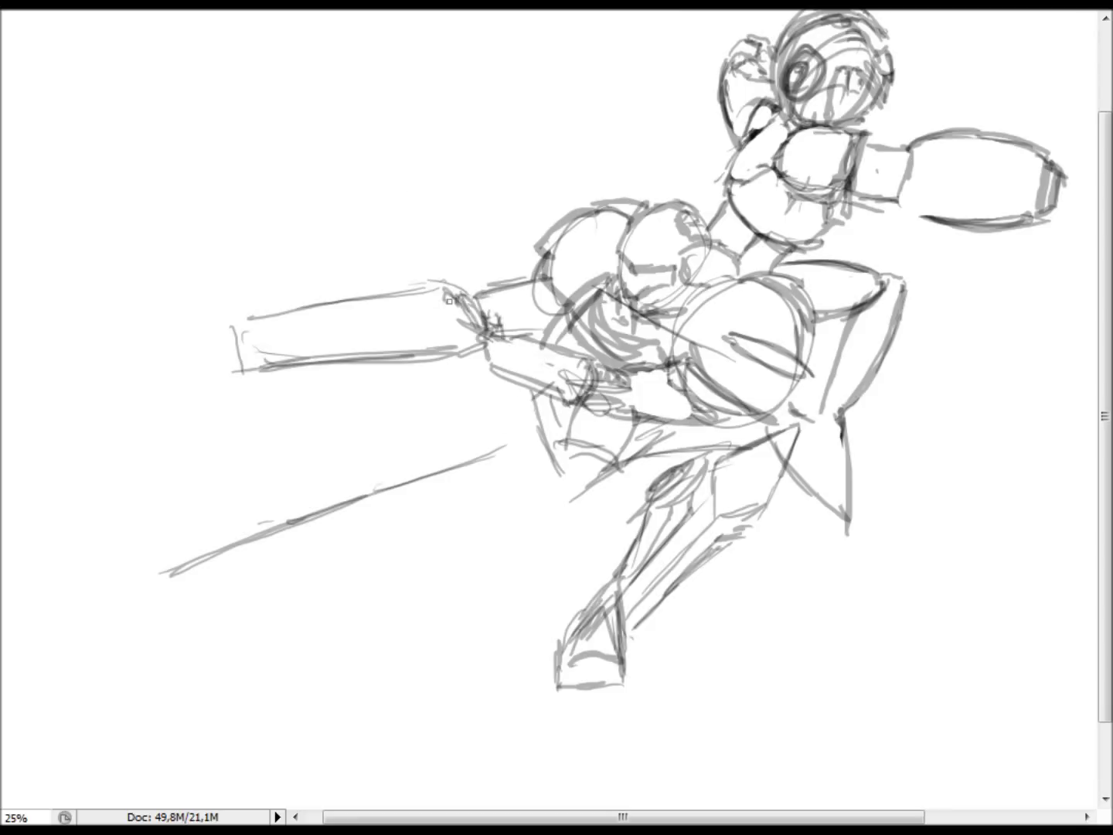
- Add band lines across the gun arm and sketch a second leg below the fist
left_click_drag(328, 302, 337, 381)
left_click_drag(300, 302, 304, 371)
left_click_drag(455, 405, 522, 385)
left_click_drag(357, 450, 452, 410)
mouse_move(364, 527)
left_mouse_down()
mouse_move(471, 511)
mouse_move(545, 442)
left_mouse_up()
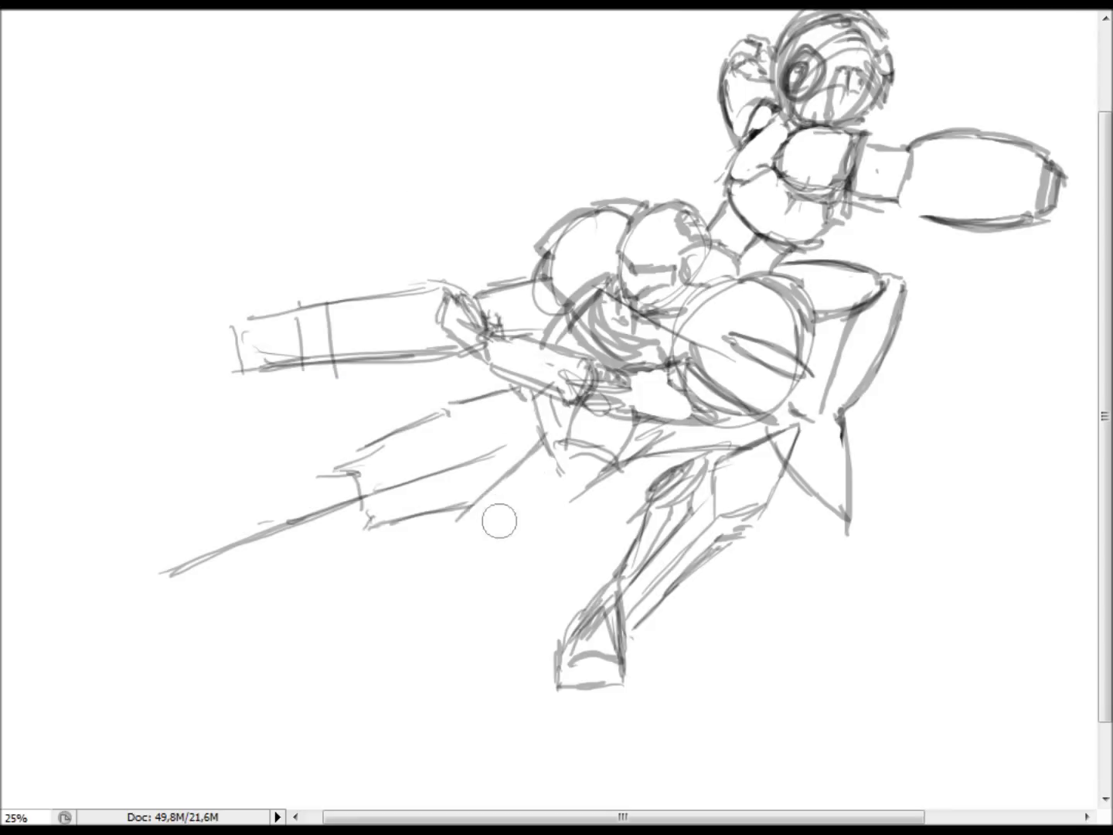
- Sketch lines on the lower hip and thigh, including a long line across the hip
left_click_drag(549, 516, 592, 457)
left_click_drag(485, 498, 539, 480)
left_click_drag(614, 532, 689, 418)
left_click_drag(640, 452, 774, 393)
left_click_drag(640, 436, 743, 417)
left_click_drag(506, 494, 551, 449)
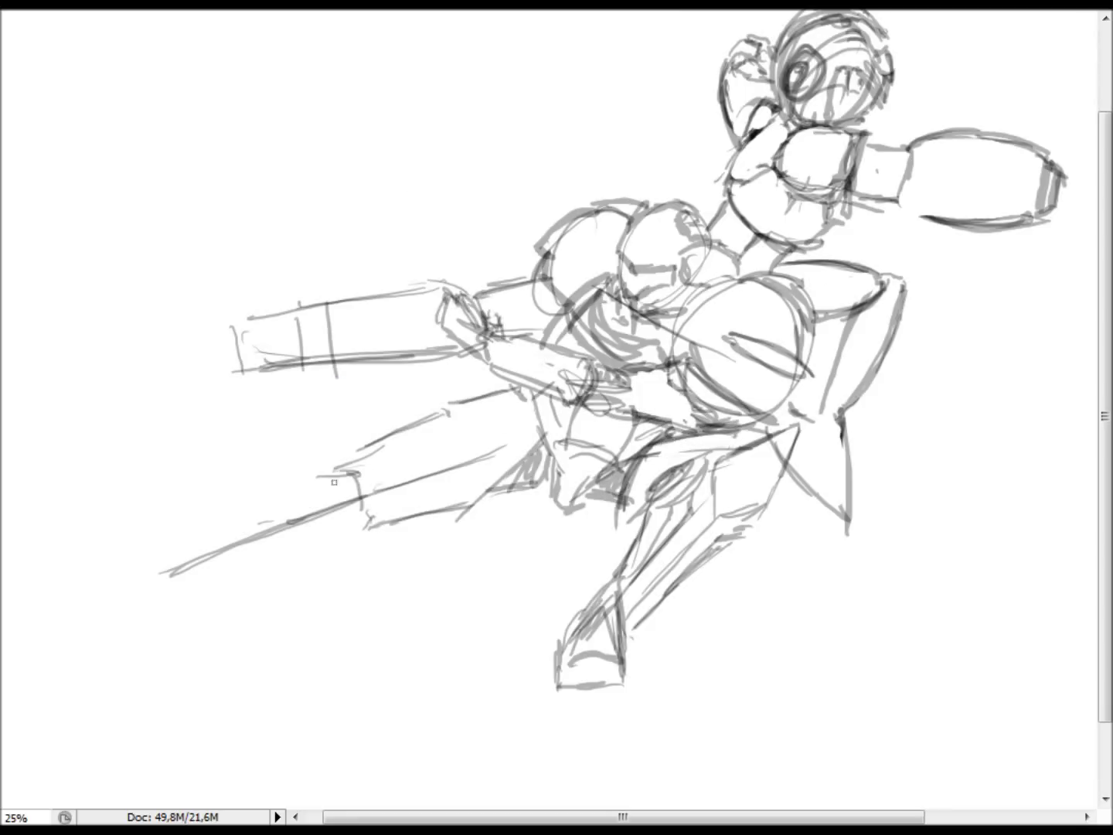
- Extend the leg toward the lower left and draw a booted foot at its end
left_click_drag(277, 569, 136, 616)
mouse_move(237, 508)
left_mouse_down()
mouse_move(54, 606)
mouse_move(81, 640)
mouse_move(27, 656)
mouse_move(136, 589)
left_mouse_up()
scroll(102, 603, "left", 2)
left_click_drag(104, 645, 177, 615)
left_click_drag(317, 556, 147, 610)
mouse_move(270, 499)
left_mouse_down()
mouse_move(150, 580)
mouse_move(364, 534)
left_mouse_up()
- Outline the knee and thigh, darken the gun arm and forearm edges, and add an inking layer
mouse_move(391, 489)
left_mouse_down()
mouse_move(471, 443)
mouse_move(564, 425)
left_mouse_up()
mouse_move(352, 467)
left_mouse_down()
mouse_move(387, 526)
mouse_move(468, 411)
left_mouse_up()
left_click_drag(475, 415, 541, 396)
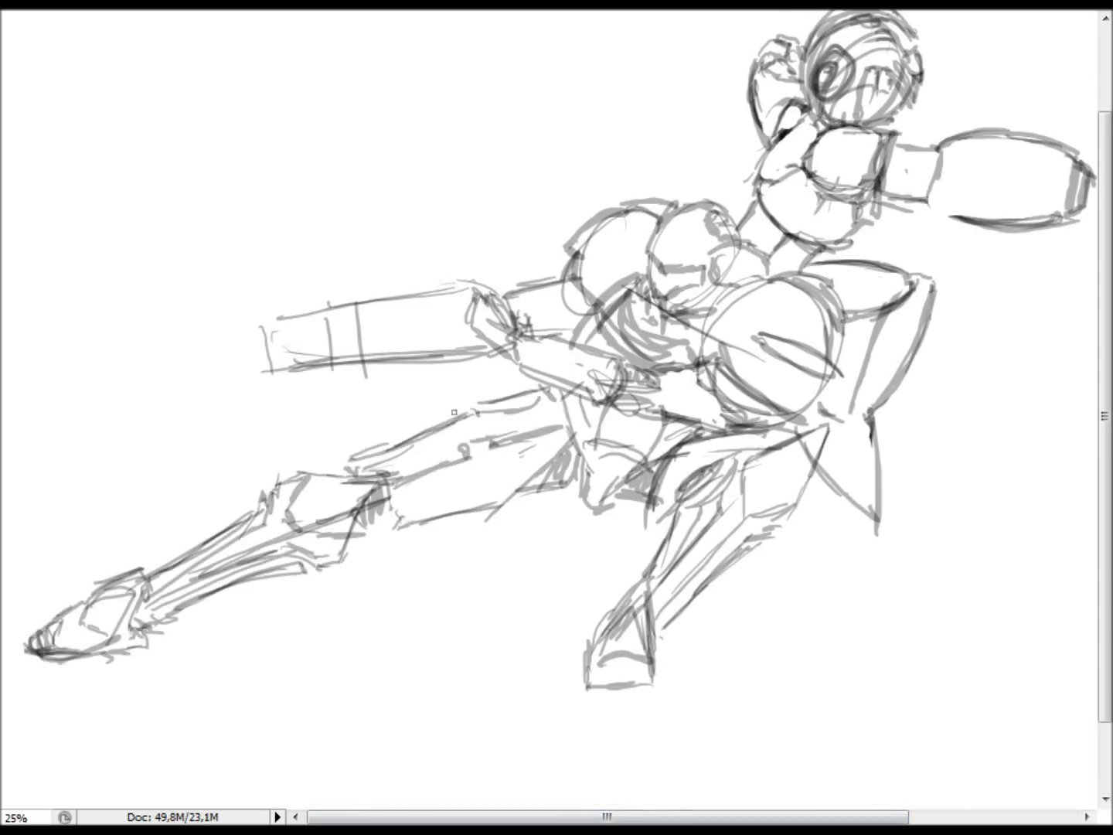
left_click_drag(477, 298, 402, 310)
left_click_drag(491, 338, 415, 357)
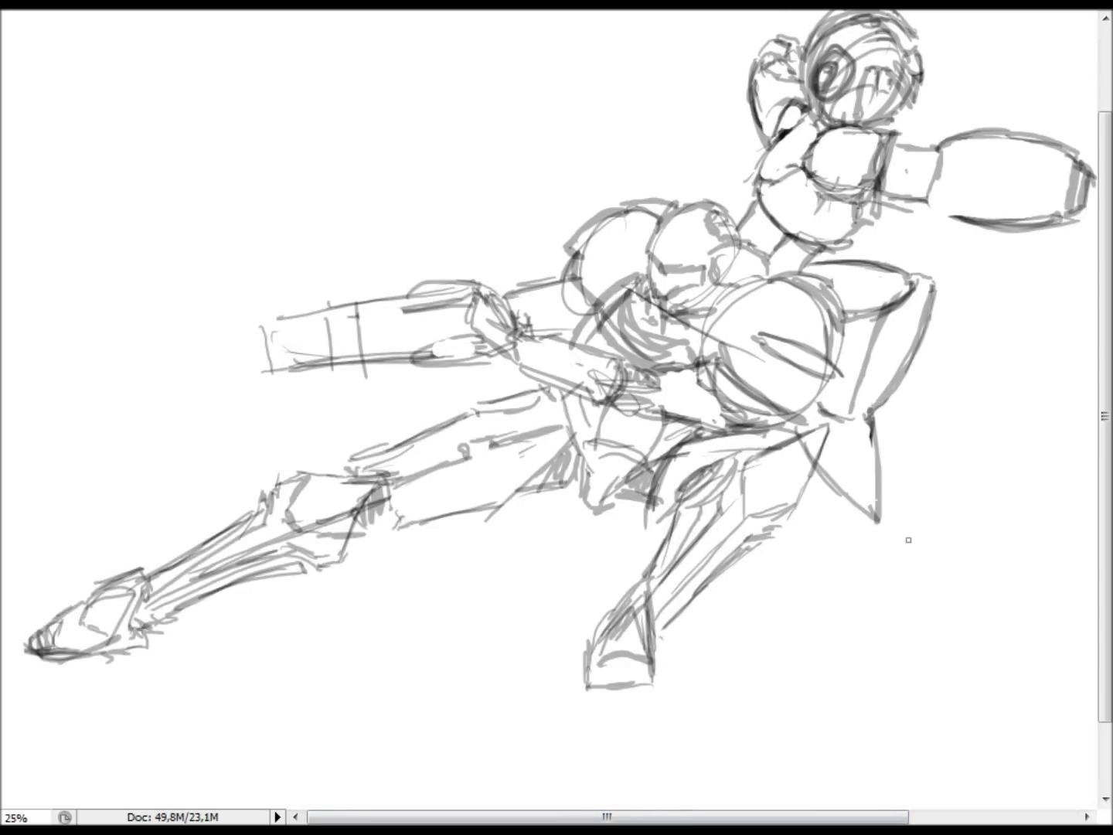
left_click_drag(333, 306, 294, 373)
mouse_move(418, 294)
left_mouse_down()
mouse_move(344, 364)
mouse_move(136, 484)
left_mouse_up()
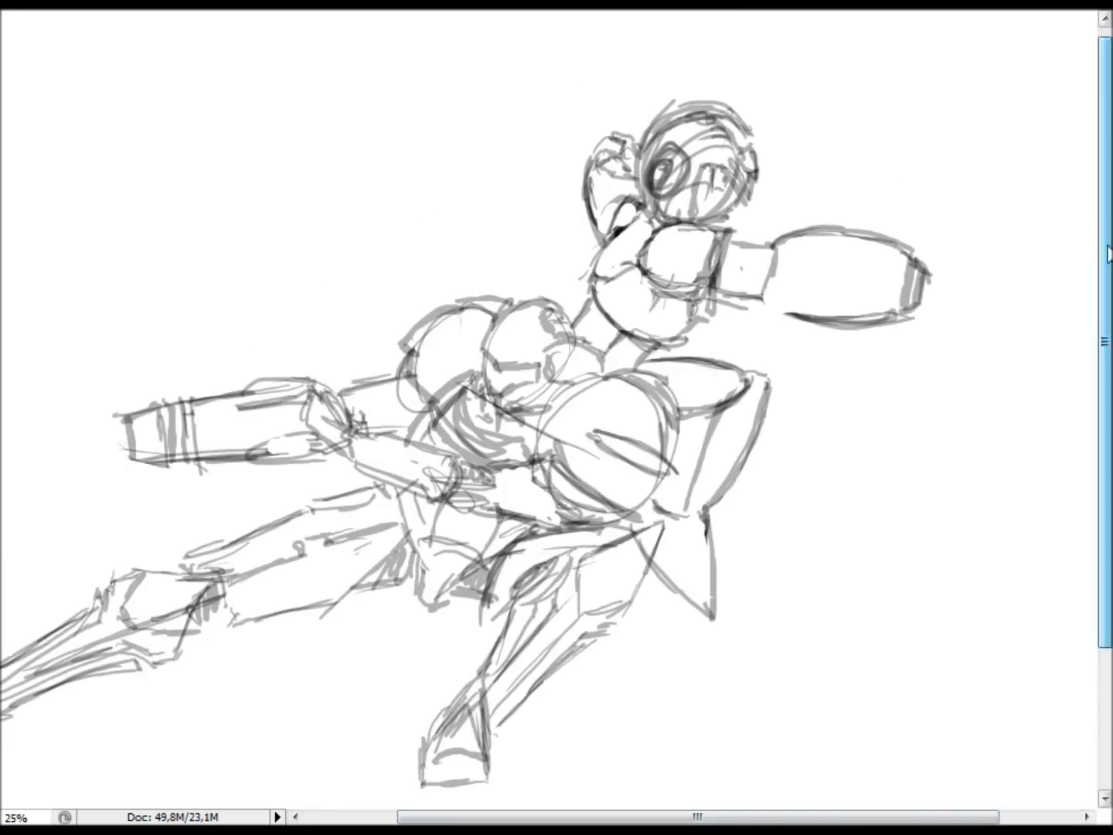
left_click(286, 77)
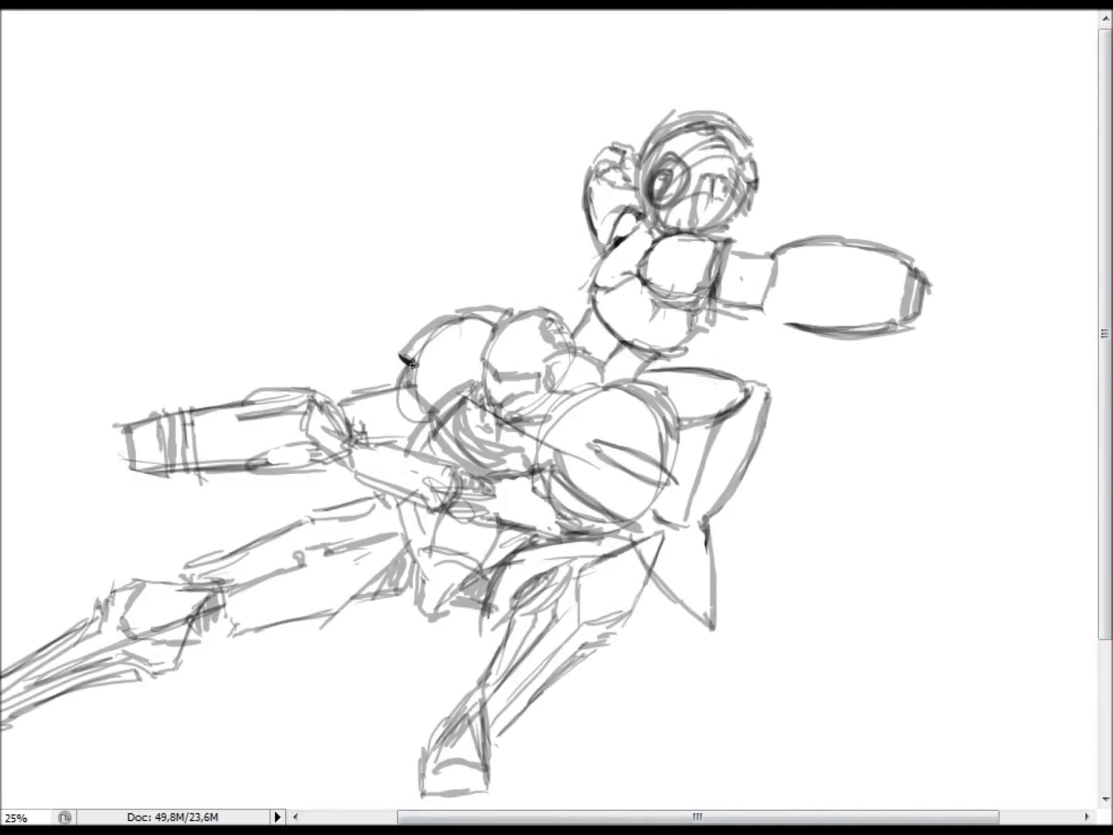
- Ink the helmet's edge and the round shoulder pad's arcs and inner ellipse
left_click_drag(554, 313, 562, 342)
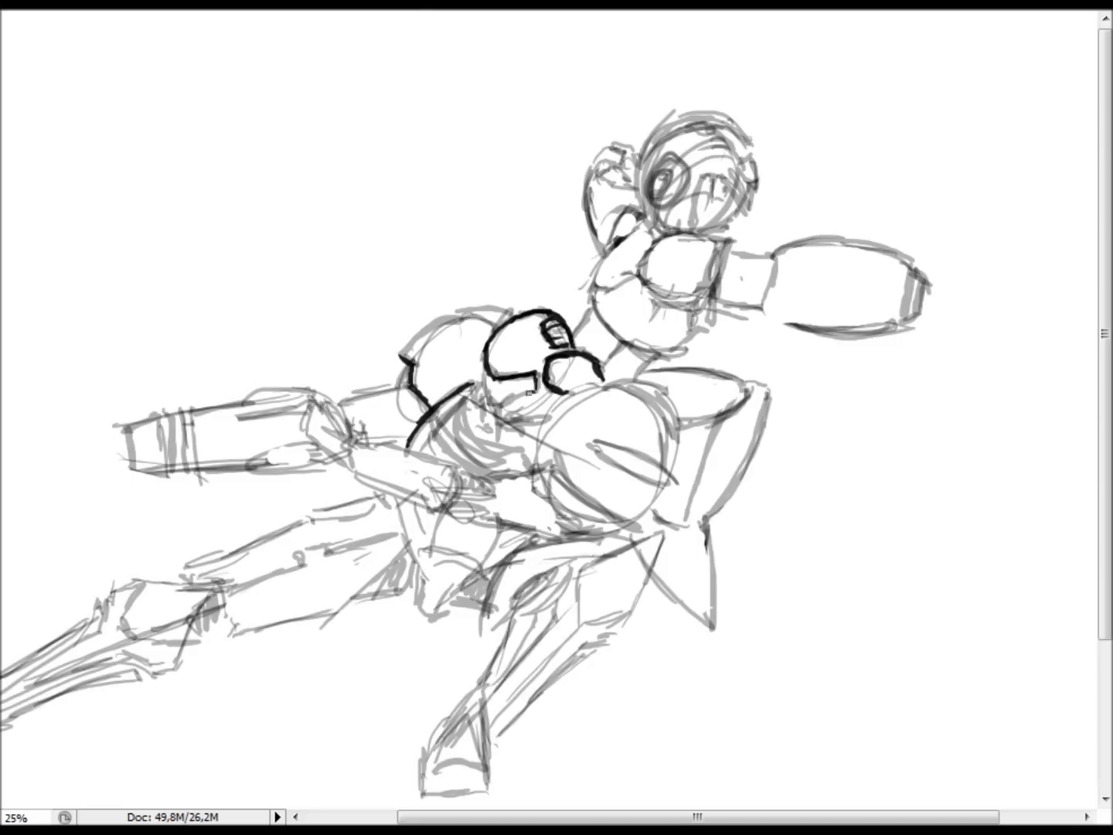
mouse_move(611, 379)
left_mouse_down()
mouse_move(543, 484)
mouse_move(630, 514)
left_mouse_up()
left_click_drag(559, 479, 661, 494)
left_click_drag(595, 444, 679, 483)
left_click_drag(604, 390, 675, 467)
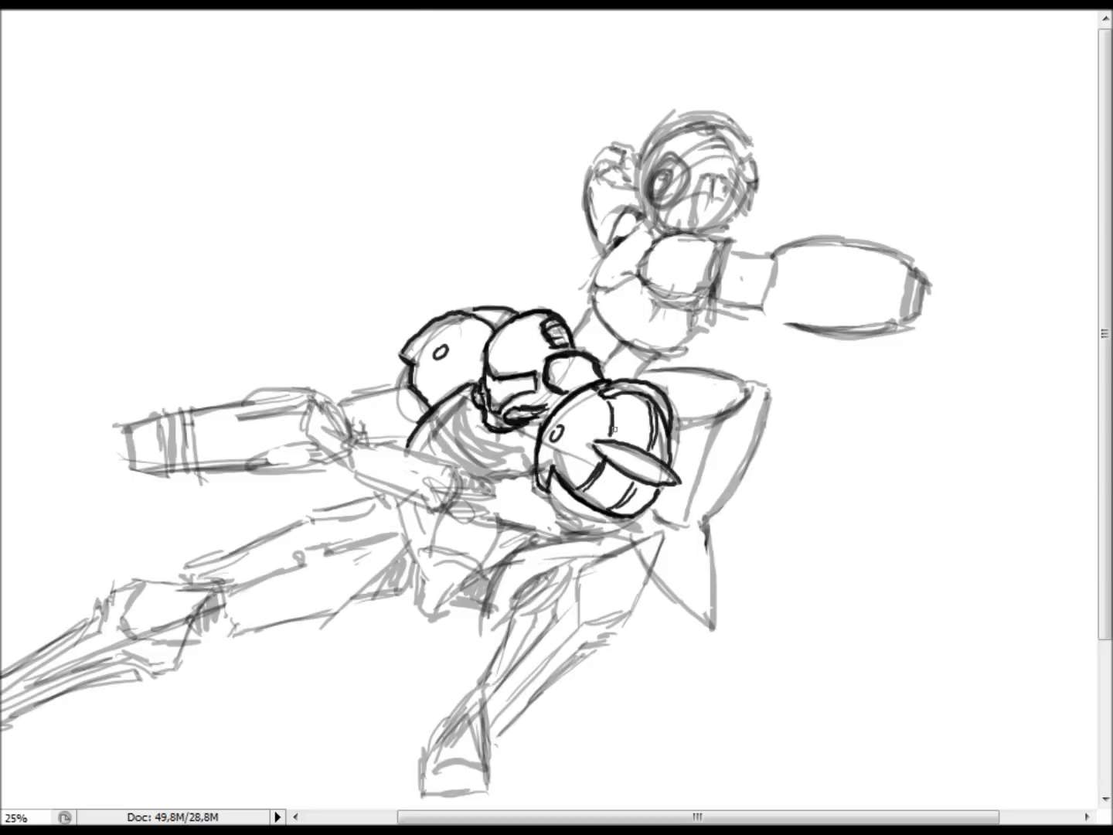
scroll(462, 418, "up", 1)
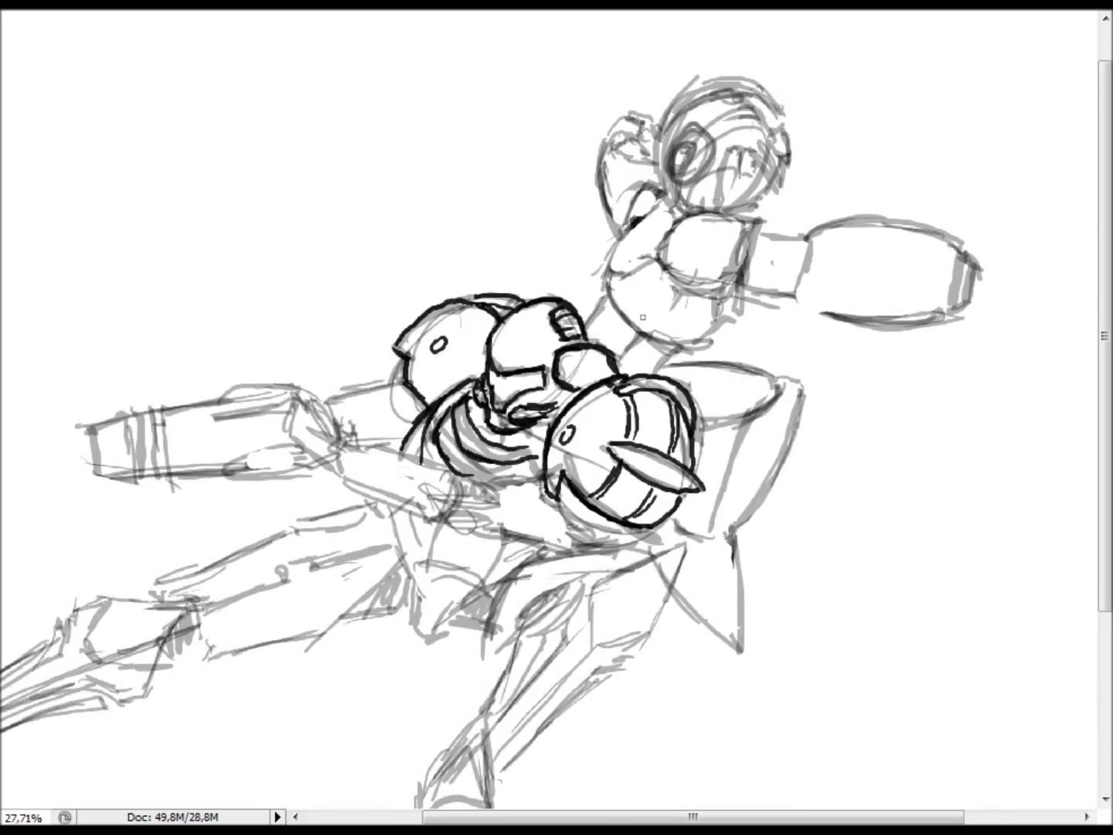
left_click_drag(552, 461, 570, 479)
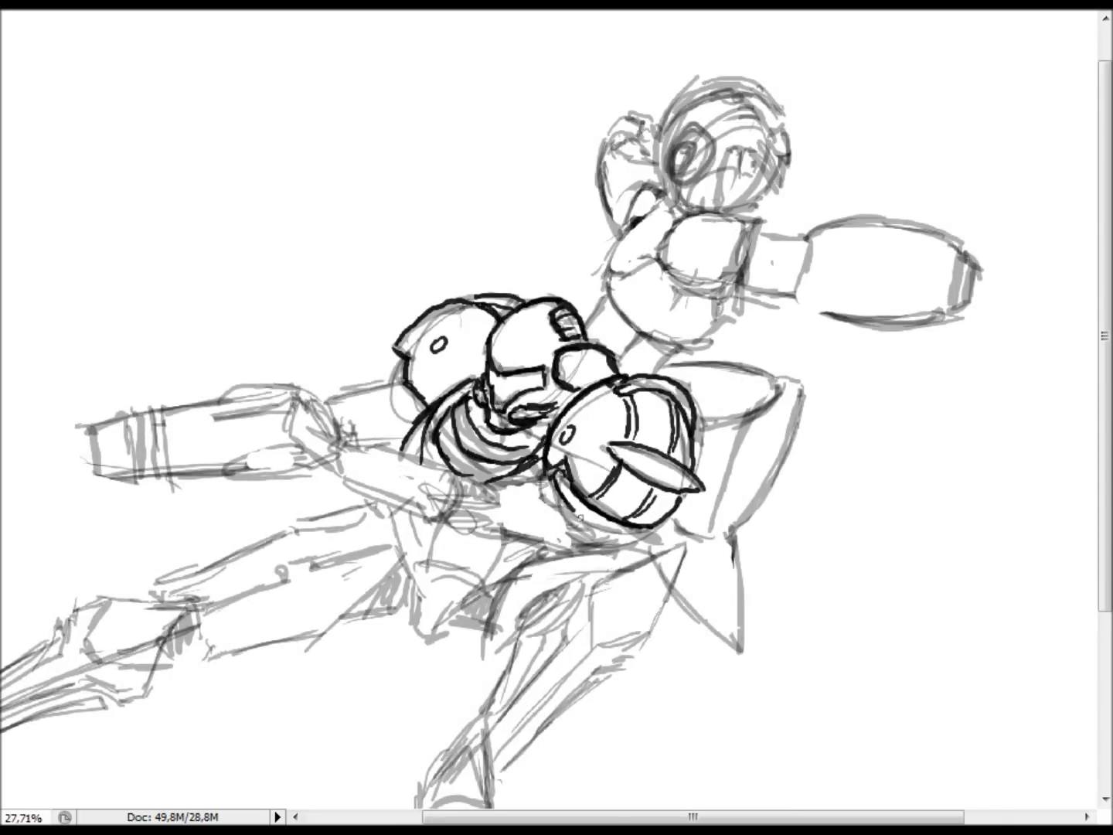
- Ink the hand and forearm below the shoulder pad
left_click_drag(544, 499, 593, 525)
left_click_drag(444, 502, 504, 529)
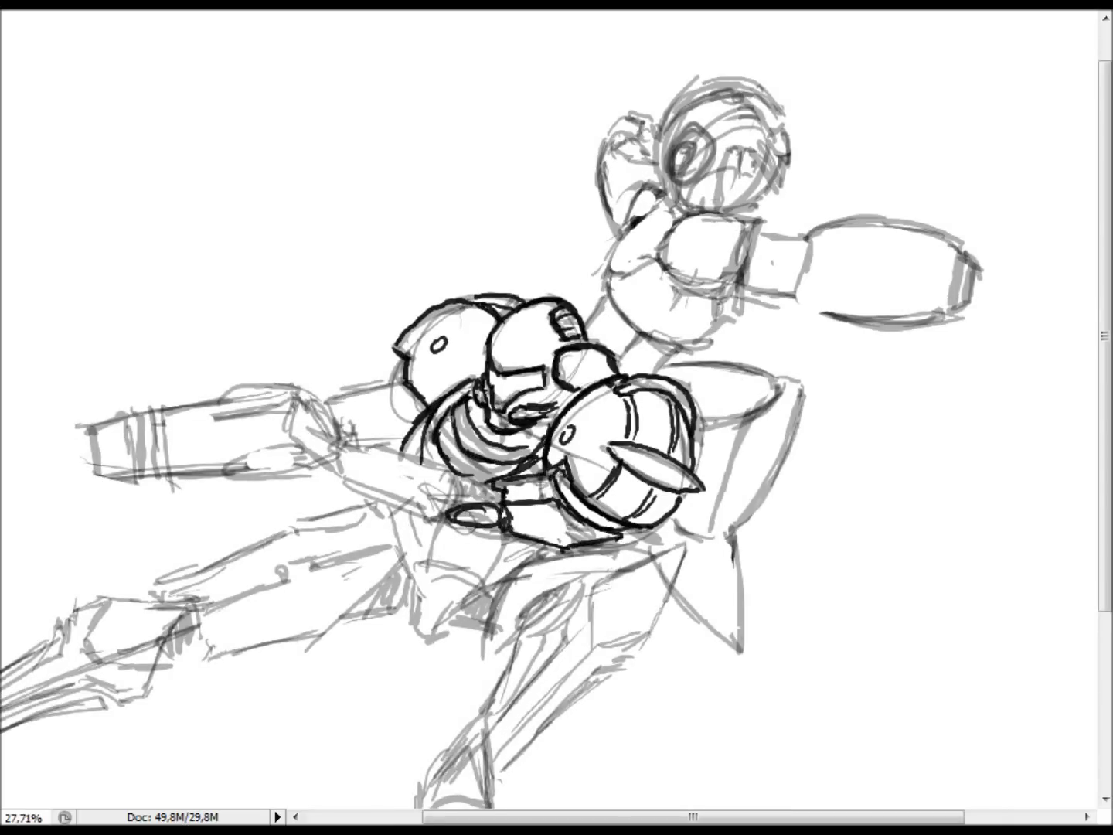
left_click_drag(441, 476, 477, 514)
scroll(216, 410, "up", 1)
left_click_drag(362, 449, 503, 487)
left_click_drag(351, 477, 474, 533)
- Ink a chest stroke, the upper arm line and the raised hand's finger details
left_click_drag(367, 445, 437, 412)
left_click_drag(346, 403, 428, 384)
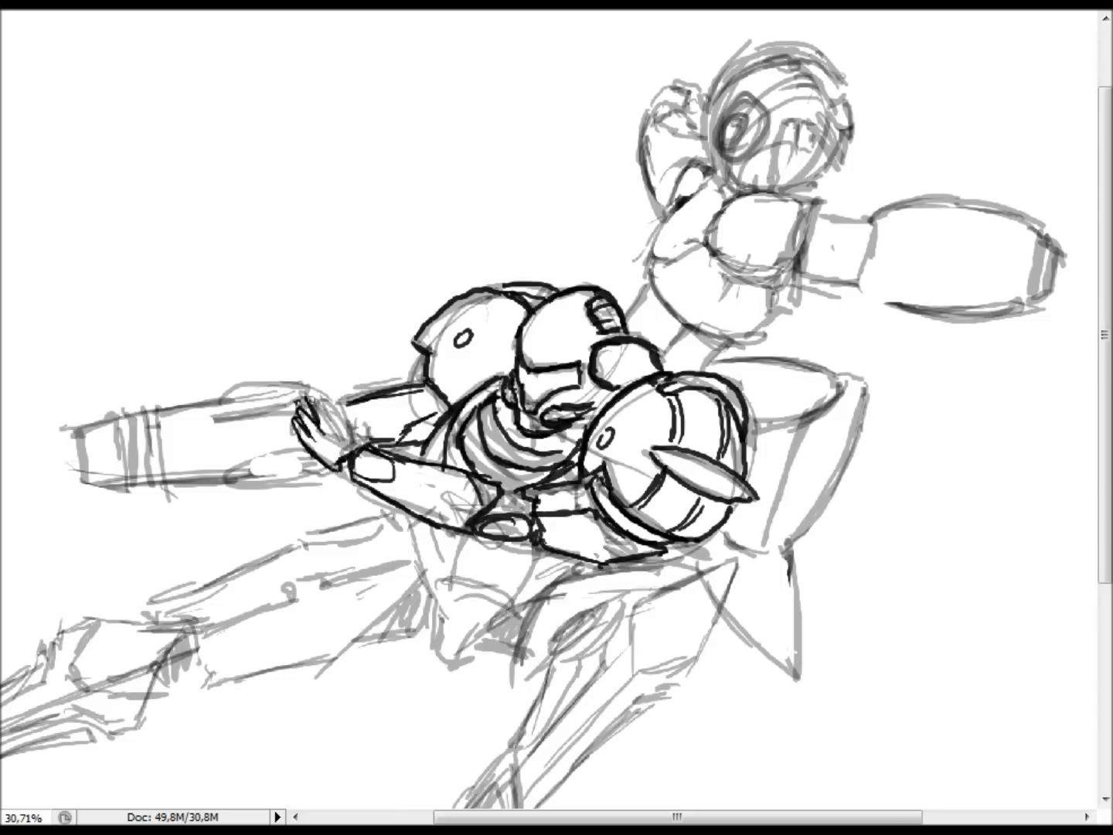
left_click_drag(312, 417, 328, 442)
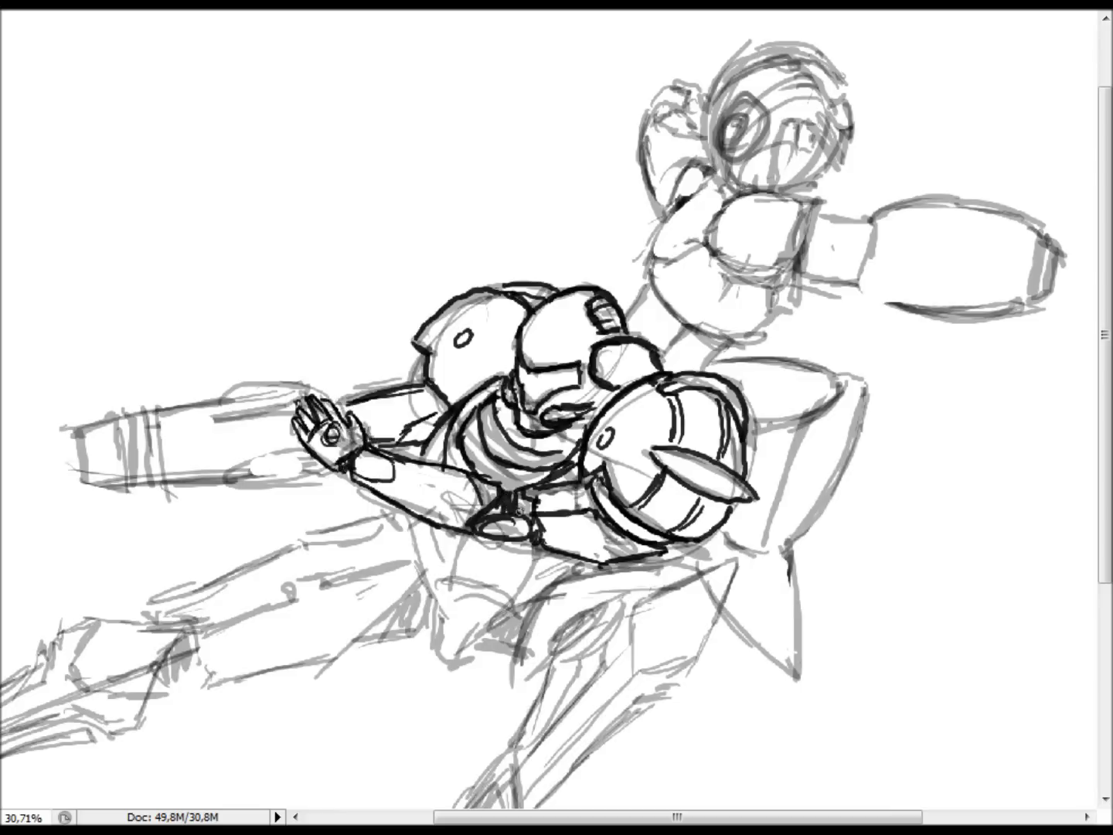
- Ink Samus's arm cannon outline, inner speed lines, barrel bands and end cap
left_click_drag(158, 407, 313, 387)
left_click_drag(310, 455, 317, 464)
left_click_drag(215, 418, 302, 402)
left_click_drag(160, 440, 263, 427)
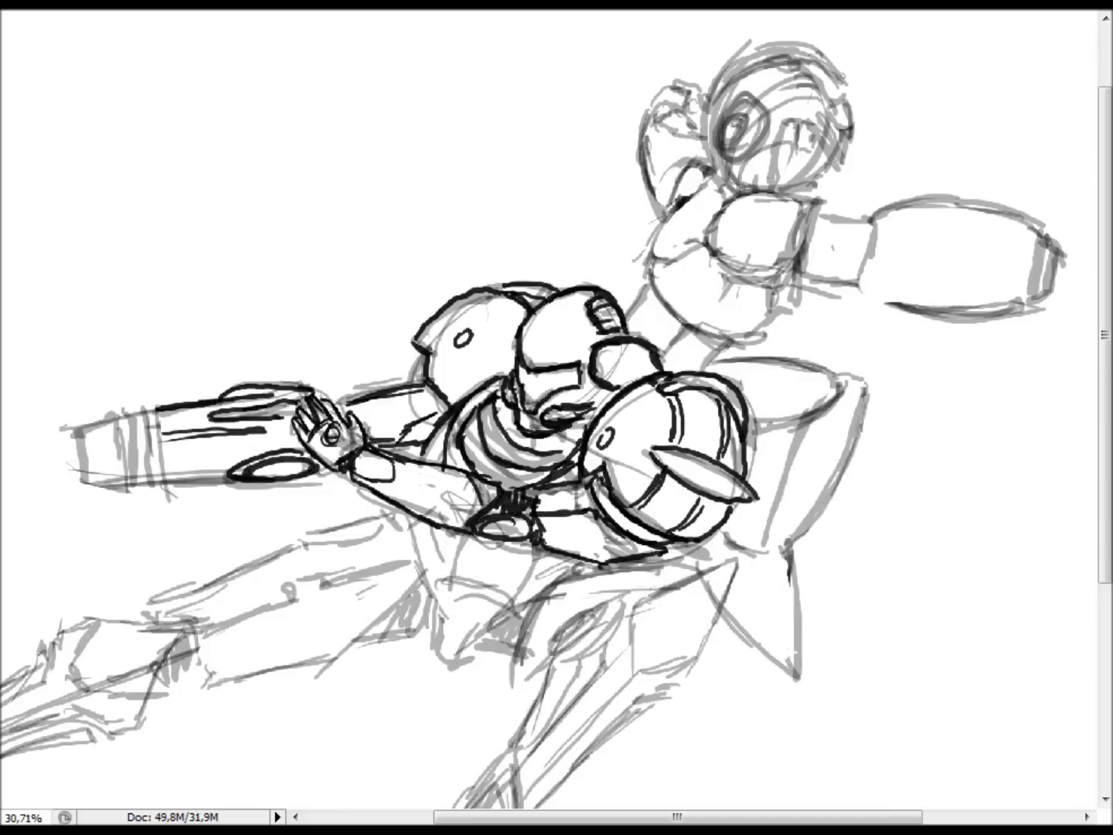
left_click_drag(339, 474, 160, 486)
left_click_drag(123, 414, 130, 490)
left_click_drag(78, 422, 79, 487)
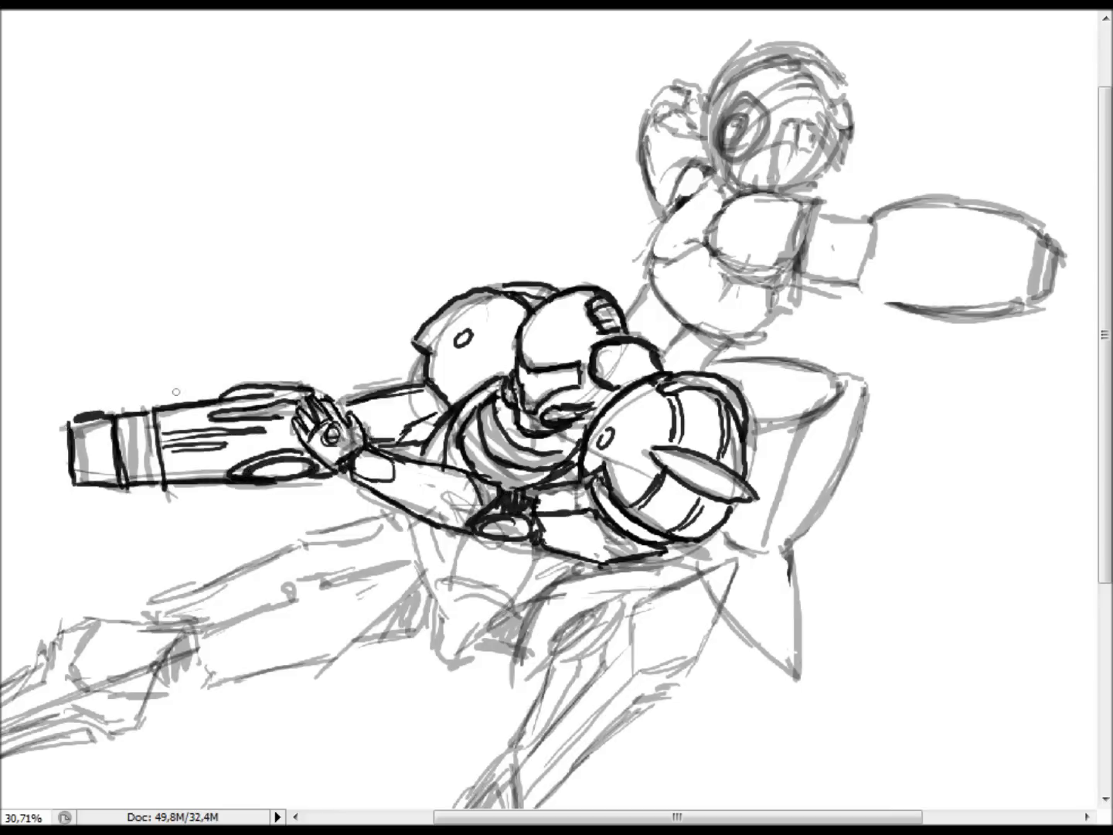
left_click_drag(42, 429, 45, 486)
mouse_move(130, 412)
left_mouse_down()
mouse_move(131, 484)
mouse_move(144, 483)
left_mouse_up()
left_click_drag(70, 420, 114, 415)
- Ink the pelvis shape and leg outlines below Samus's torso
left_click_drag(412, 525, 472, 657)
left_click_drag(476, 647, 576, 576)
left_click_drag(439, 599, 522, 572)
left_click_drag(463, 539, 456, 581)
left_click_drag(537, 554, 518, 589)
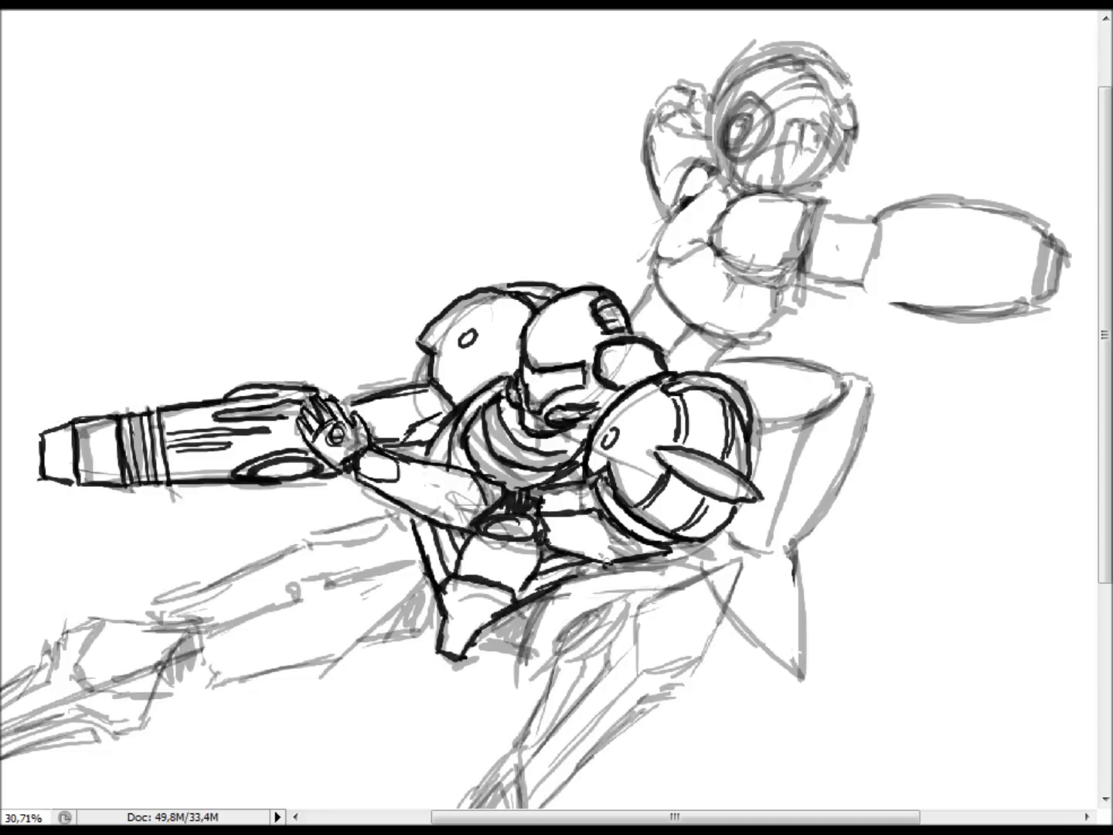
left_click_drag(289, 586, 410, 561)
left_click_drag(217, 681, 367, 640)
left_click_drag(481, 649, 535, 607)
left_click_drag(214, 584, 369, 584)
mouse_move(370, 584)
left_mouse_down()
mouse_move(459, 533)
mouse_move(576, 510)
left_mouse_up()
- Ink Samus's thighs below the torso
left_click_drag(473, 545, 323, 610)
left_click_drag(499, 603, 368, 658)
left_click_drag(498, 337, 623, 338)
left_click_drag(467, 632, 420, 709)
left_click_drag(431, 724, 358, 747)
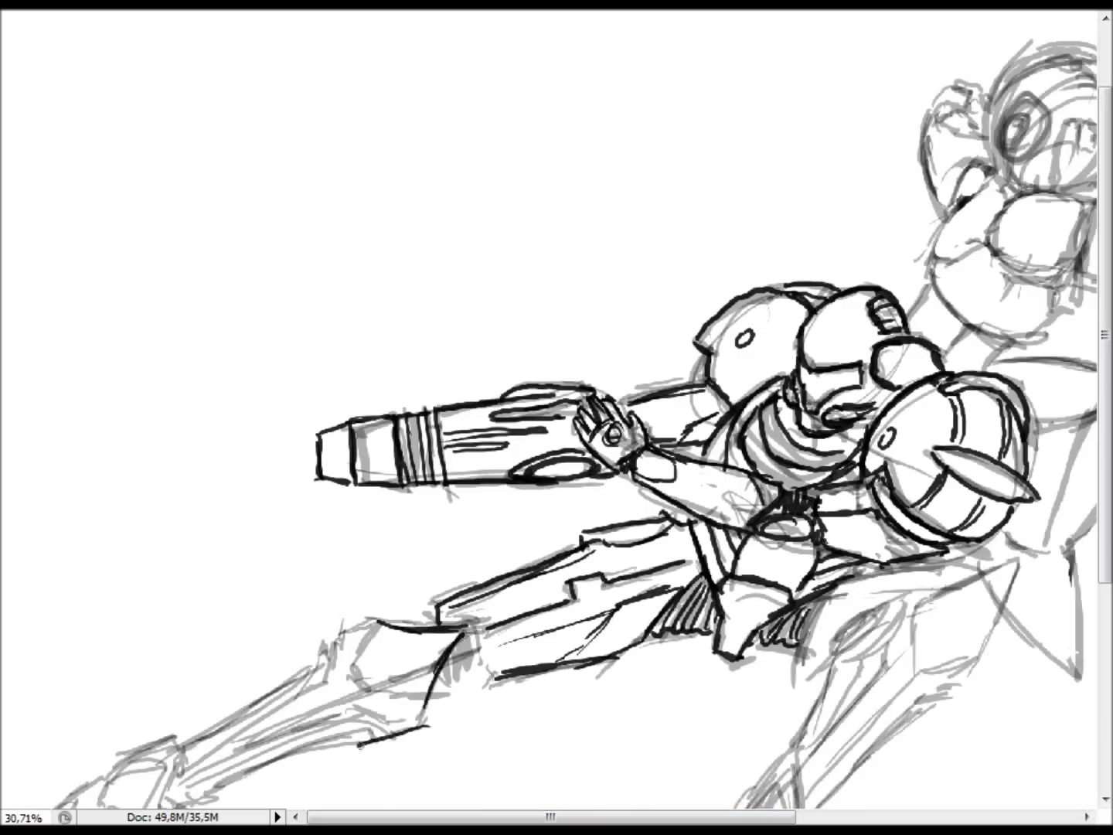
- Ink Samus's lower leg on the left
left_click_drag(189, 755, 332, 661)
left_click_drag(198, 734, 279, 692)
left_click_drag(190, 777, 372, 679)
left_click_drag(378, 665, 460, 627)
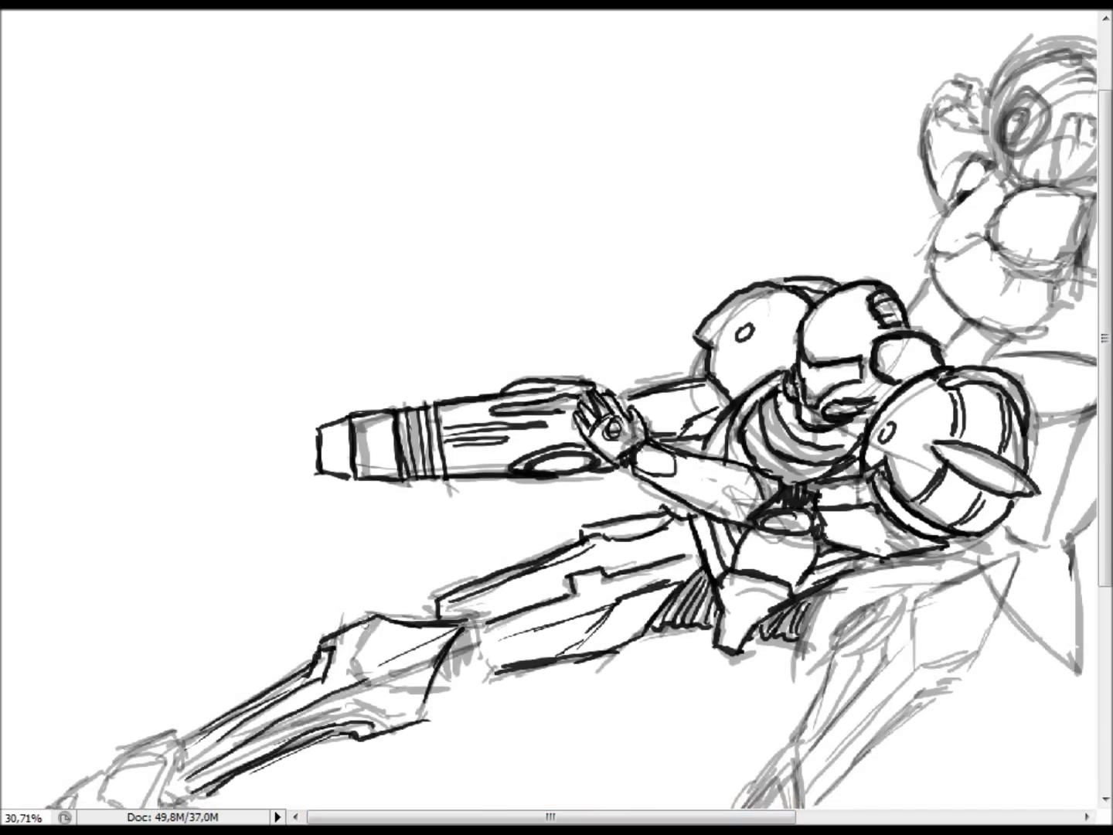
left_click_drag(195, 658, 195, 515)
- Ink the boot's ankle top, sole, toe and inner shape
left_click_drag(108, 629, 179, 596)
left_click_drag(182, 615, 171, 694)
left_click_drag(32, 708, 174, 689)
mouse_move(21, 685)
left_mouse_down()
mouse_move(101, 630)
mouse_move(164, 610)
left_mouse_up()
left_click_drag(77, 650, 116, 692)
left_click_drag(31, 692, 73, 653)
left_click_drag(185, 619, 115, 619)
- Add more ink to the lower leg, boot sole, calf line and knee oval
left_click_drag(89, 665, 159, 611)
left_click_drag(696, 464, 426, 464)
left_click_drag(387, 681, 452, 603)
mouse_move(455, 602)
left_mouse_down()
mouse_move(464, 696)
mouse_move(383, 747)
left_mouse_up()
mouse_move(390, 658)
left_mouse_down()
mouse_move(379, 744)
mouse_move(459, 699)
left_mouse_up()
left_click_drag(383, 699, 453, 637)
mouse_move(452, 594)
left_mouse_down()
mouse_move(560, 460)
mouse_move(464, 611)
left_mouse_up()
- Ink the shin, knee guard, inner thigh and remaining left-leg strokes
left_click_drag(579, 530, 468, 653)
mouse_move(570, 460)
left_mouse_down()
mouse_move(667, 424)
mouse_move(604, 560)
mouse_move(471, 673)
left_mouse_up()
mouse_move(637, 420)
left_mouse_down()
mouse_move(496, 442)
mouse_move(450, 528)
left_mouse_up()
left_click_drag(502, 491, 530, 470)
left_click_drag(143, 473, 96, 549)
left_click_drag(98, 472, 66, 487)
left_click_drag(541, 309, 431, 485)
- Ink Mega Man's raised fist outline and its thumb line
left_click_drag(534, 249, 608, 346)
left_click_drag(641, 286, 611, 352)
left_click_drag(535, 270, 641, 232)
left_click_drag(650, 232, 626, 289)
left_click_drag(538, 252, 546, 300)
left_click_drag(549, 294, 682, 318)
- Ink Mega Man's forearm edges, cuff curve and wrist lines
left_click_drag(705, 250, 680, 316)
left_click_drag(646, 232, 889, 259)
left_click_drag(688, 323, 862, 338)
left_click_drag(607, 346, 541, 402)
left_click_drag(592, 313, 598, 344)
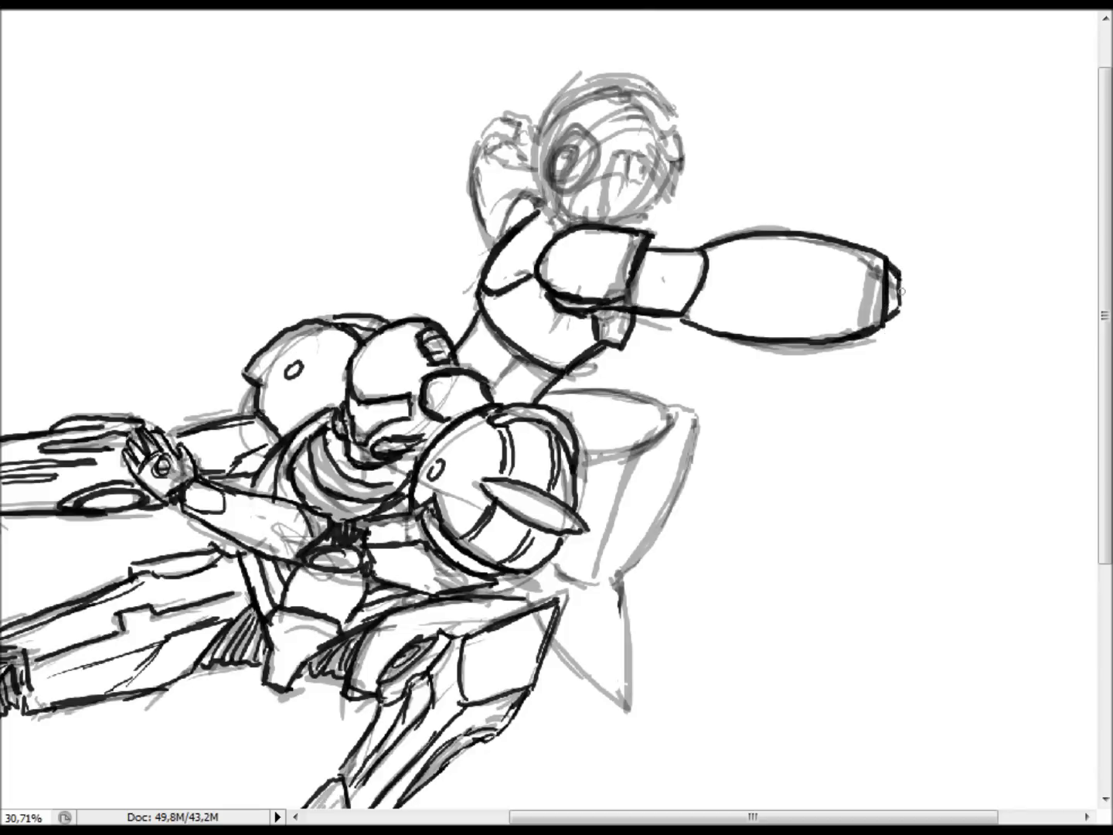
- Strengthen the fist's top edge and ink Mega Man's neck, ear and helmet arc
left_click_drag(552, 228, 653, 221)
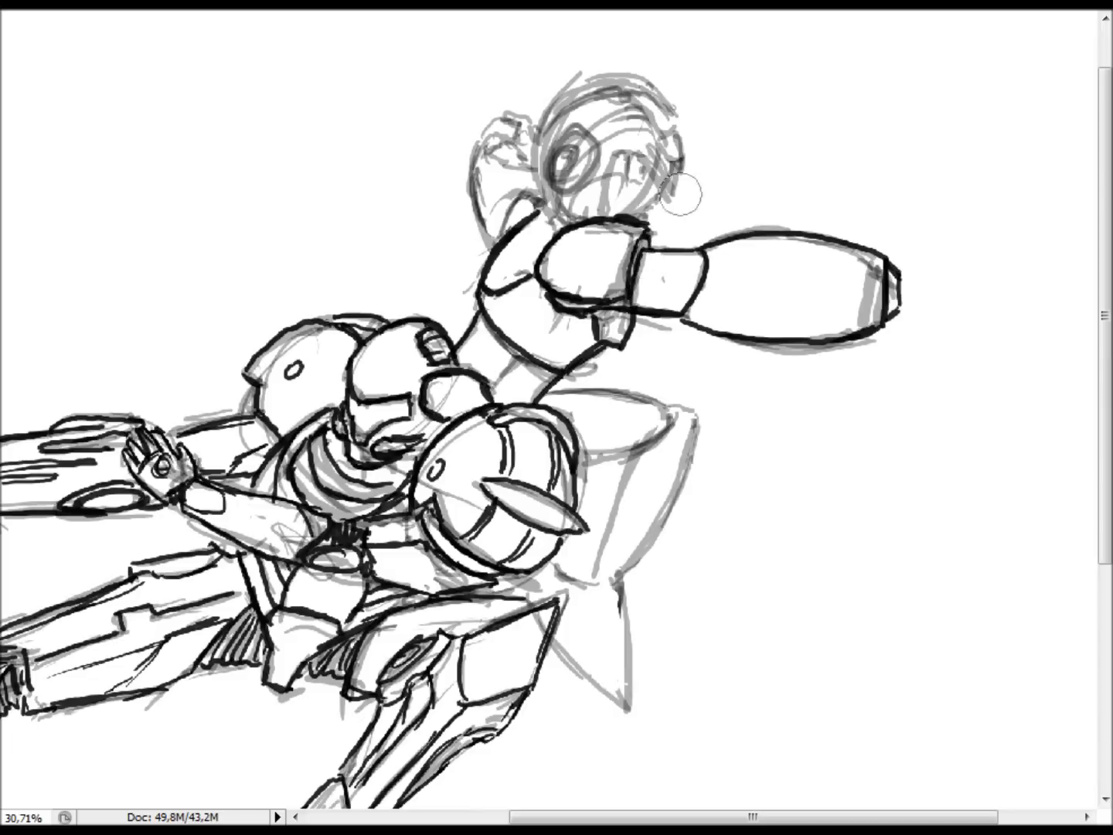
left_click_drag(506, 186, 497, 241)
mouse_move(476, 194)
left_mouse_down()
mouse_move(495, 243)
mouse_move(473, 139)
left_mouse_up()
mouse_move(539, 176)
left_mouse_down()
mouse_move(522, 126)
mouse_move(572, 141)
mouse_move(562, 153)
left_mouse_up()
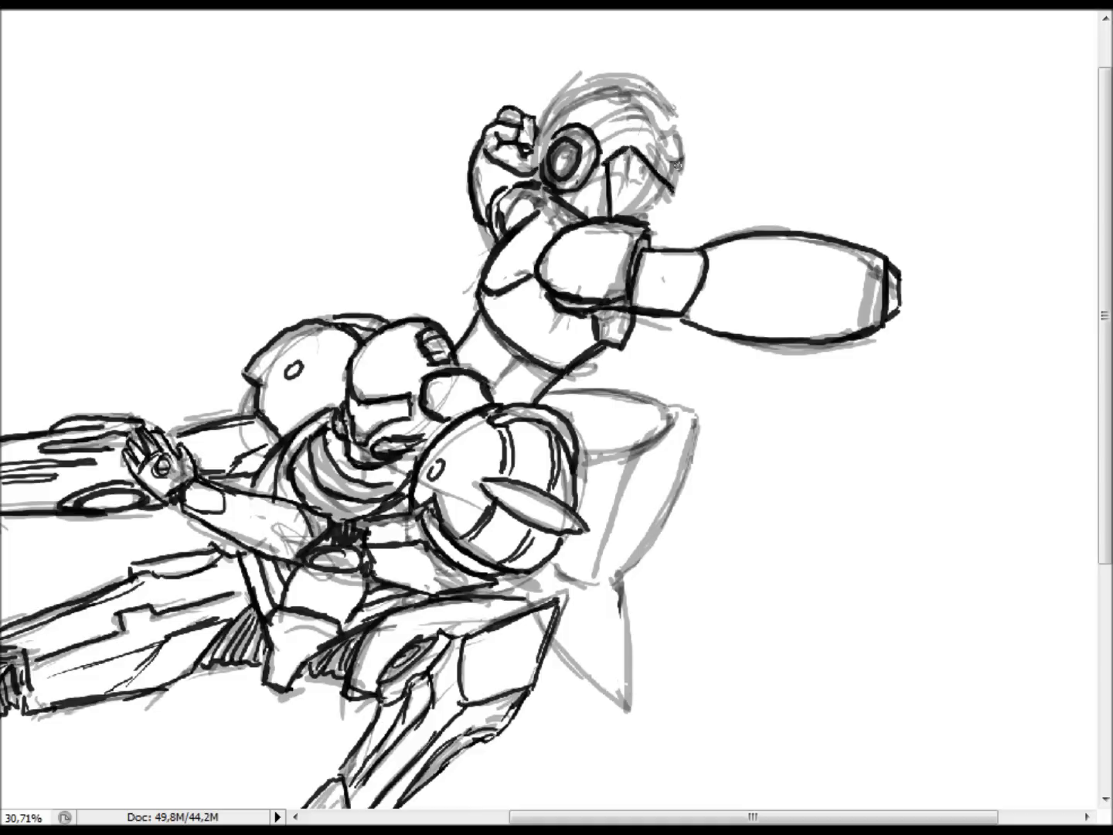
left_click_drag(546, 123, 655, 91)
left_click_drag(633, 100, 676, 163)
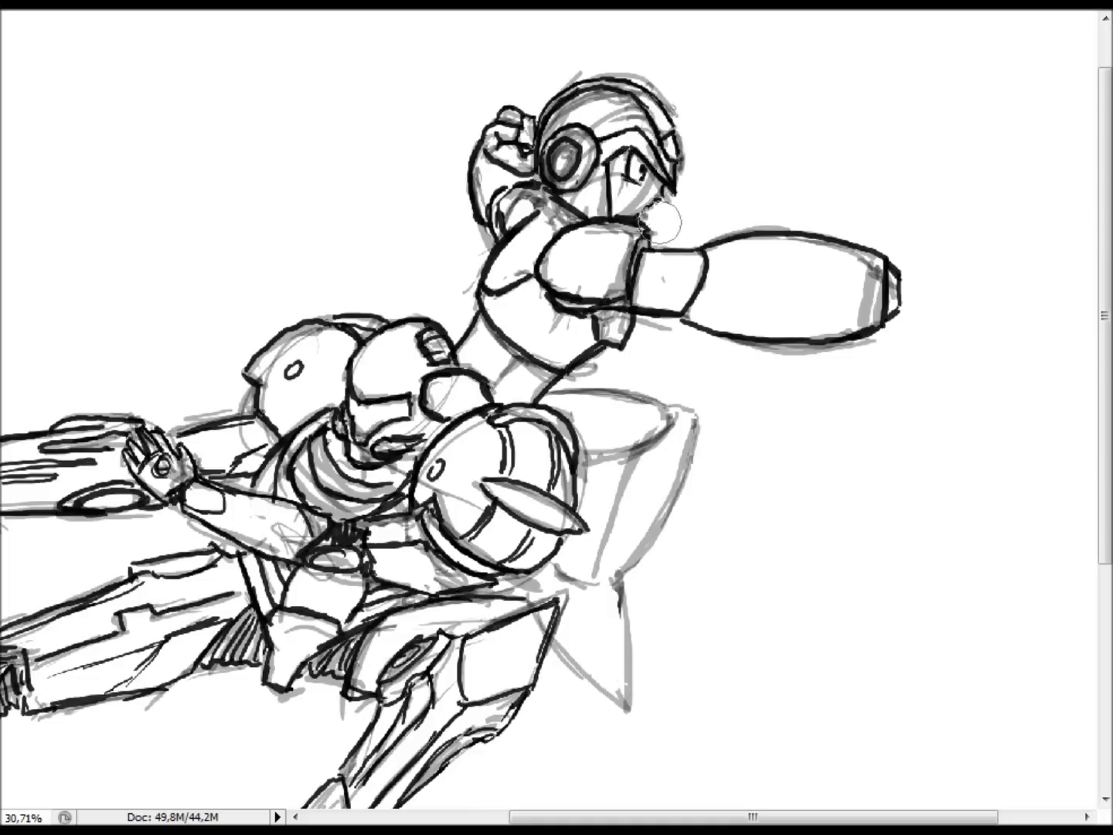
- Redraw Mega Man's mouth lower with a jaw line, then enlarge the brush and zoom out
scroll(664, 220, "up", 5)
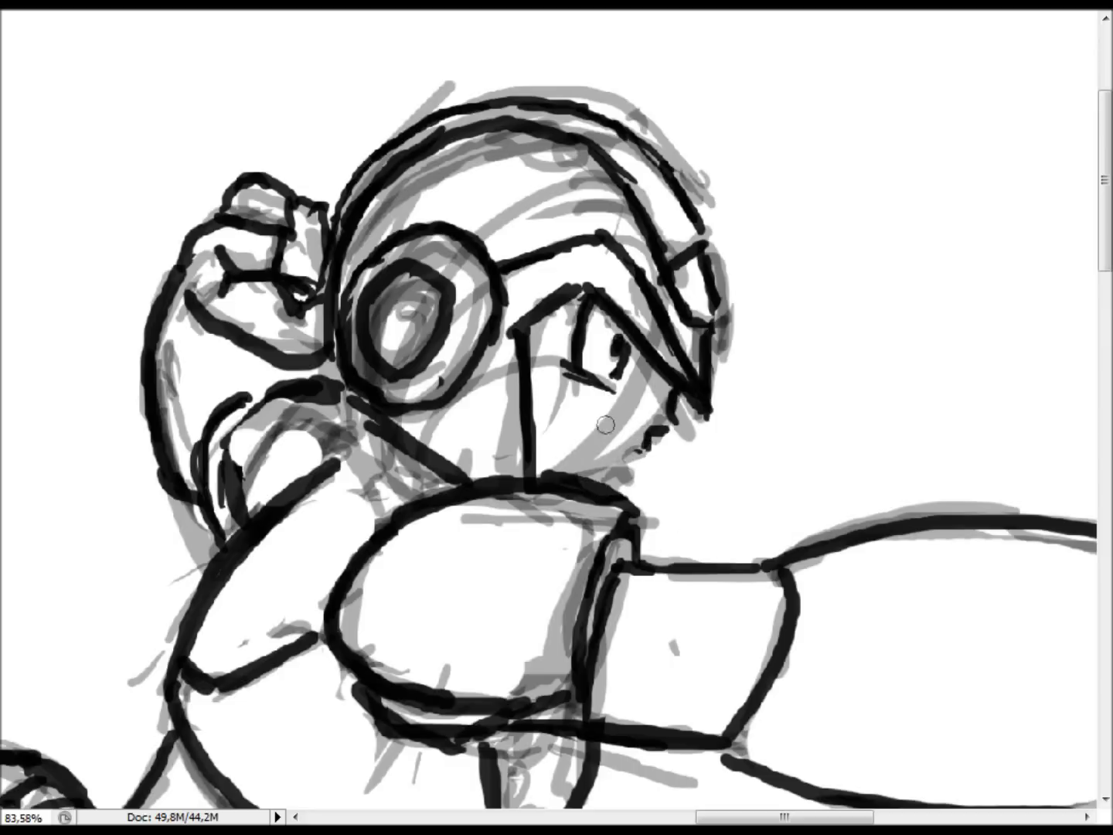
key("ctrl+z")
left_click_drag(667, 418, 607, 479)
mouse_move(563, 436)
left_mouse_down()
mouse_move(722, 464)
mouse_move(671, 757)
mouse_move(589, 722)
left_mouse_up()
key("bracketright")
key("bracketright")
key("bracketright")
key("ctrl+minus")
key("ctrl+minus")
key("ctrl+minus")
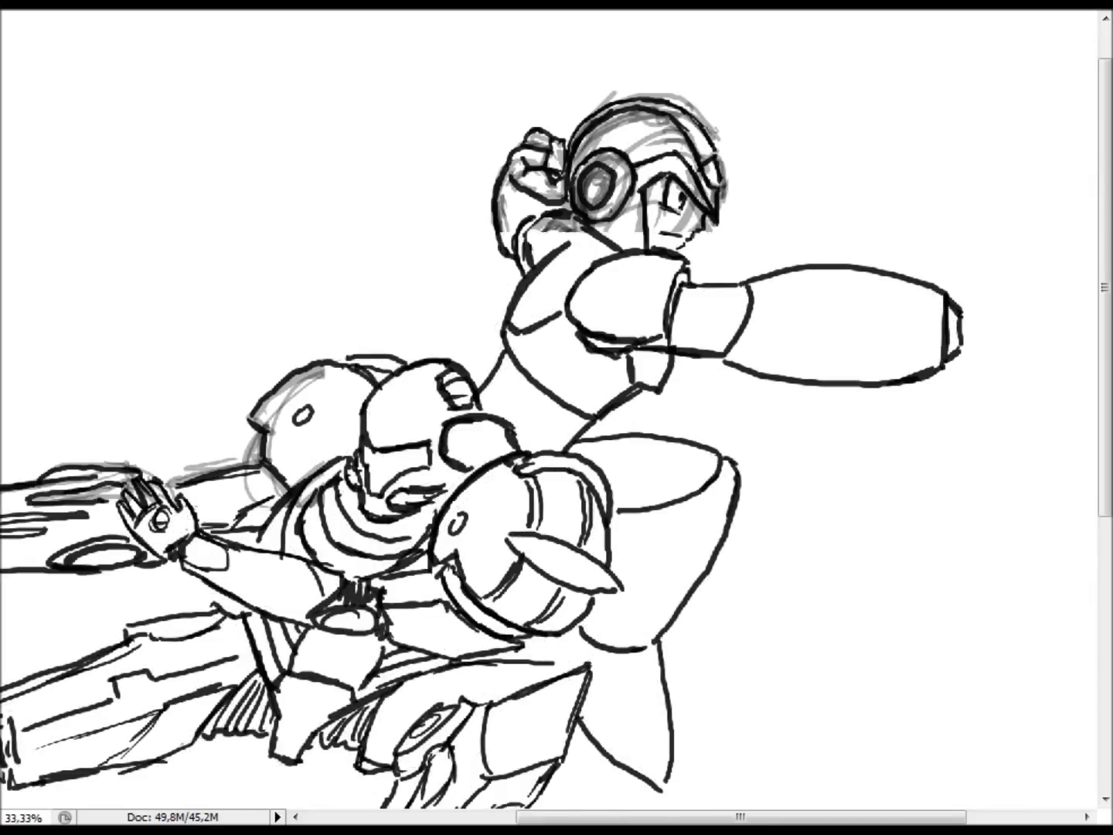
key("ctrl+shift+n")
- Fill a new layer with purple and view the canvas at 25%
left_click(658, 206)
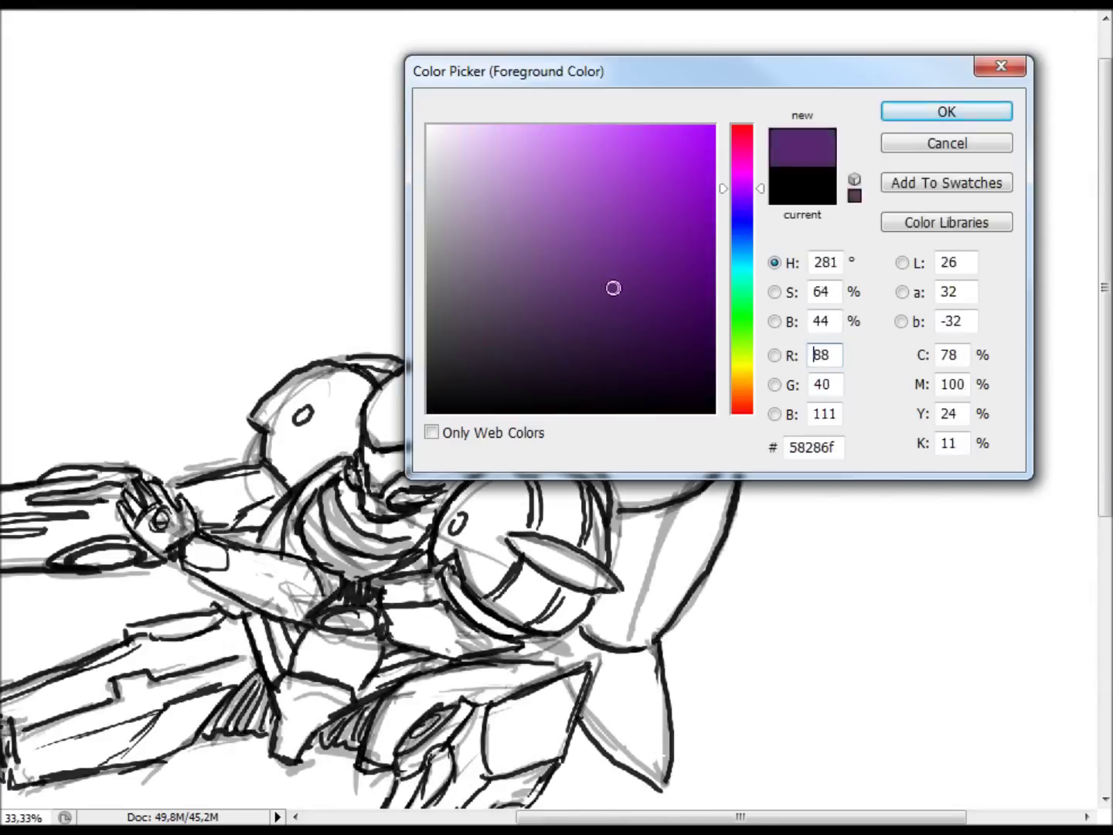
key("Return")
key("alt+BackSpace")
key("ctrl+minus")
key("ctrl+plus")
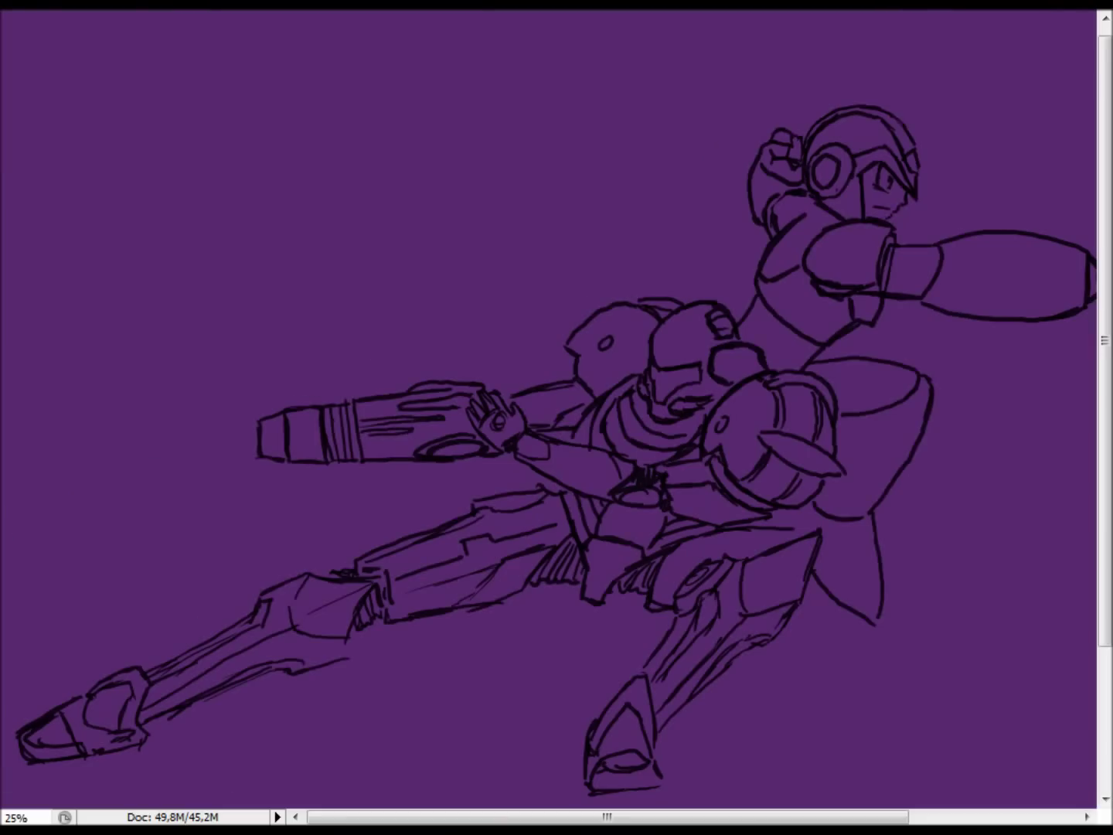
- Edit the gradient to purple-to-black and apply it from bottom to top
left_click_drag(609, 797, 608, 29)
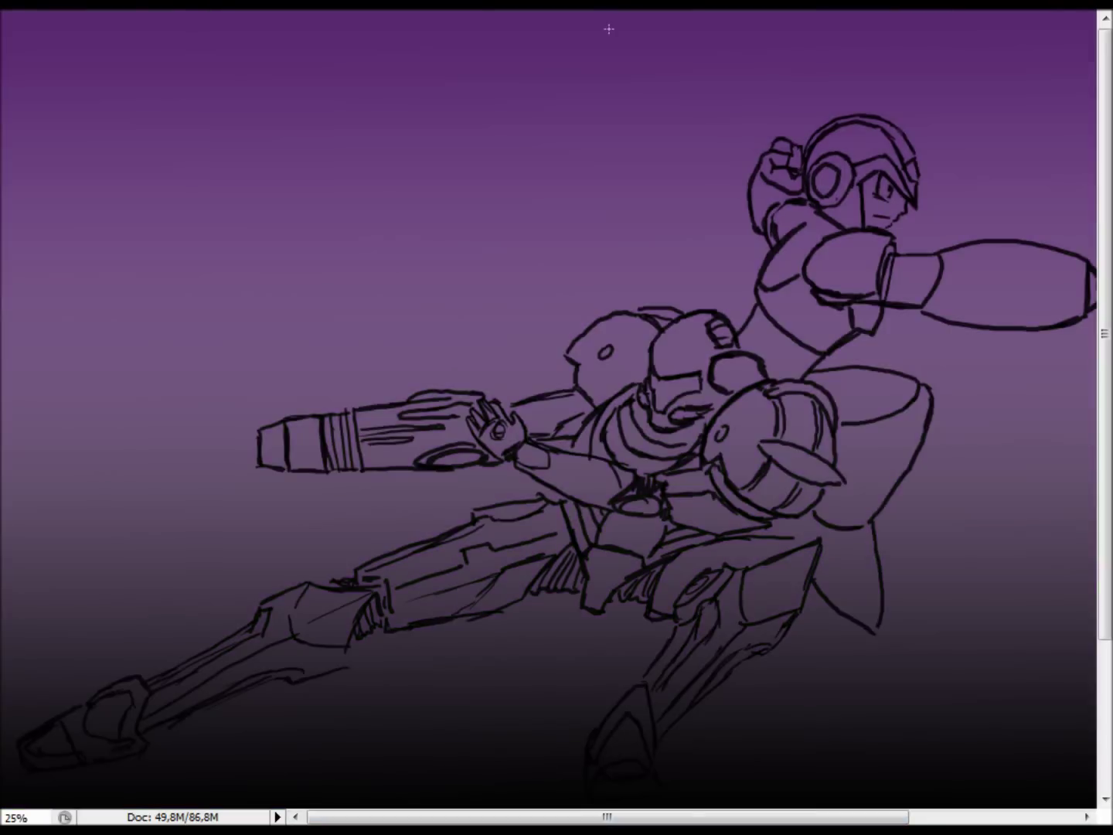
key("ctrl+z")
left_click(446, 547)
left_click(577, 641)
left_click(628, 669)
key("Return")
left_click(444, 551)
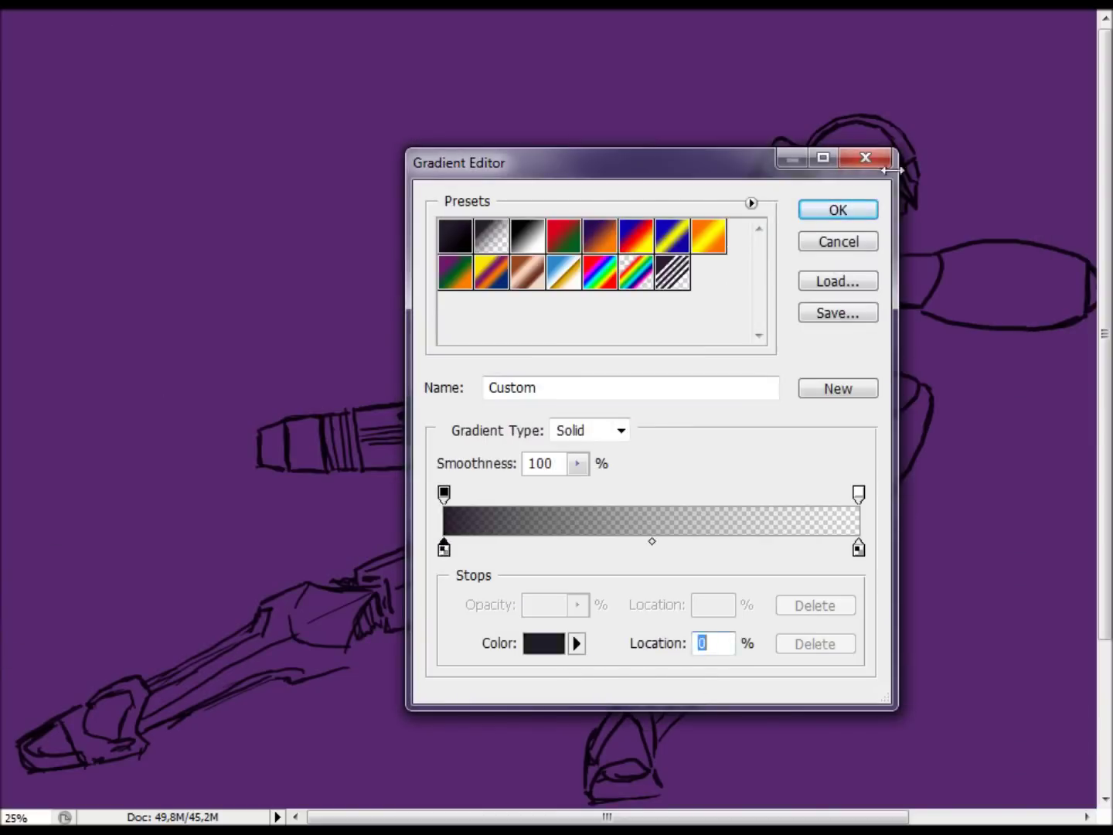
key("Return")
left_click_drag(580, 774, 580, 267)
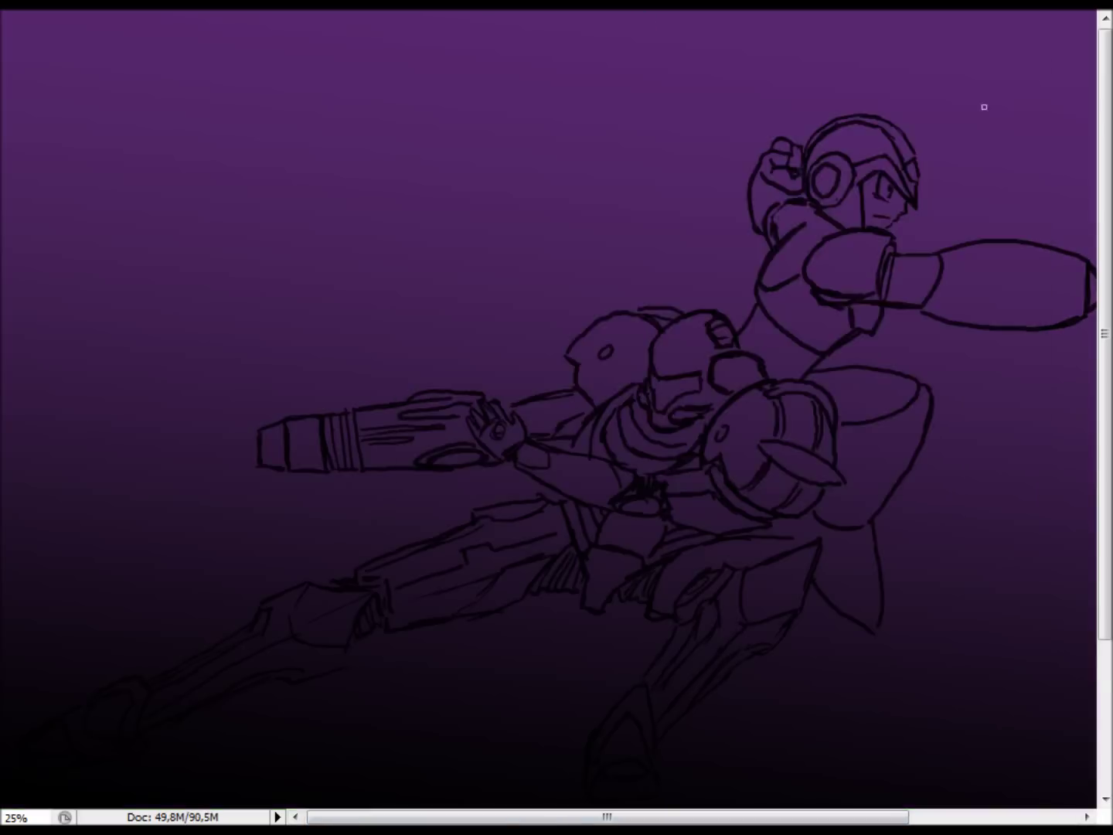
- Paint Mega Man's arm cannon bright blue (003bfb)
left_click_drag(982, 107, 679, 101)
right_click(507, 52)
left_click_drag(646, 255, 652, 290)
key("ctrl+z")
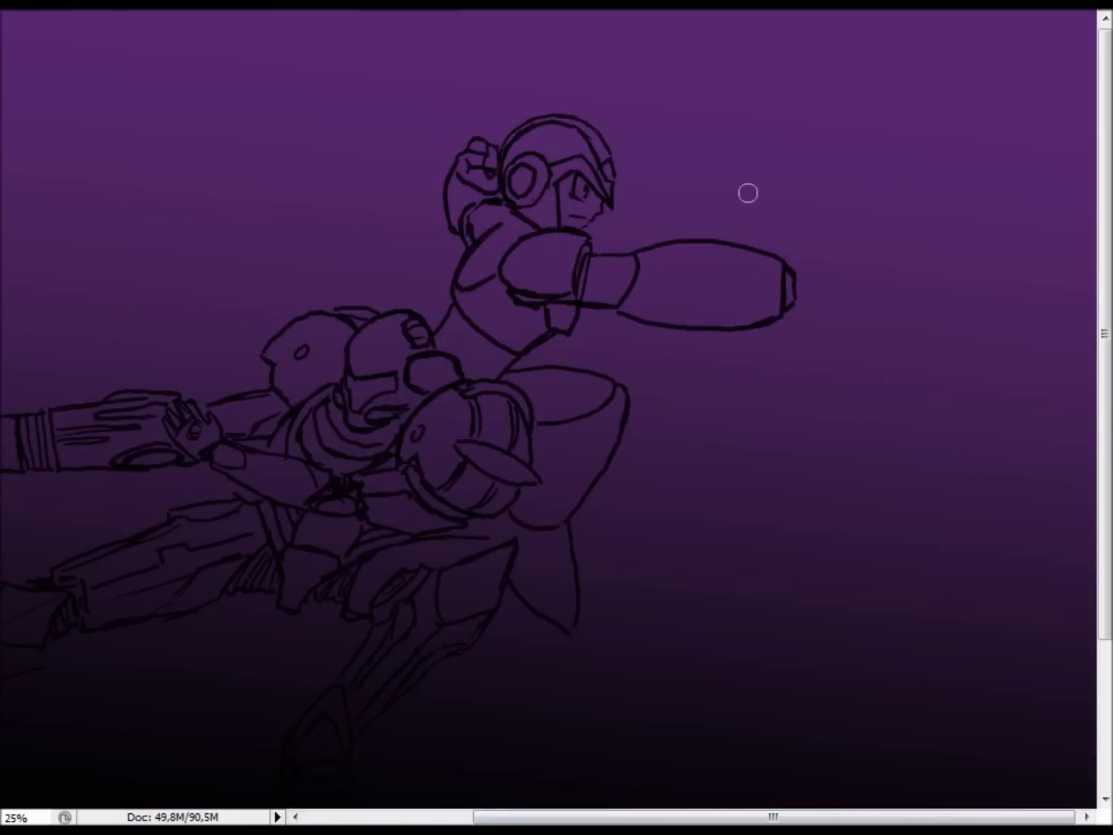
mouse_move(776, 276)
left_mouse_down()
mouse_move(624, 315)
mouse_move(758, 310)
left_mouse_up()
- Paint Mega Man's arm cannon, helmet top, raised arm, lower leg and boot blue
mouse_move(658, 278)
left_mouse_down()
mouse_move(750, 268)
mouse_move(681, 310)
left_mouse_up()
left_click_drag(512, 156, 598, 171)
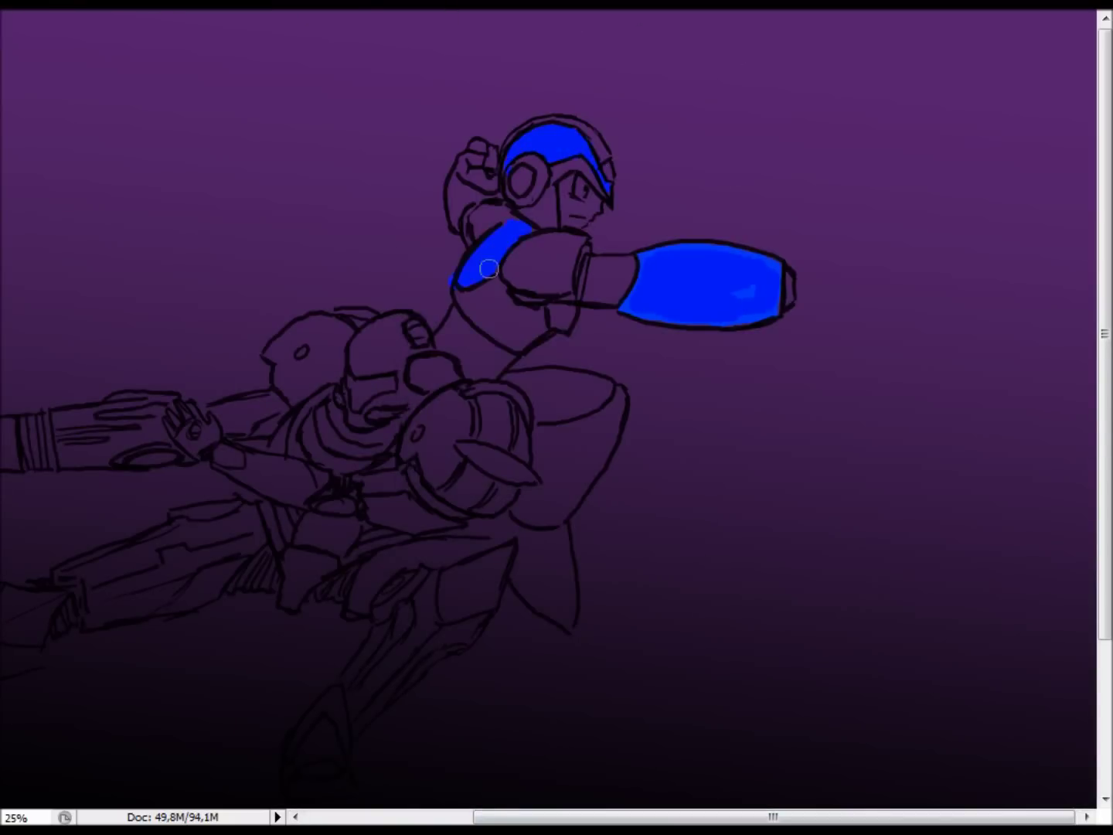
left_click_drag(566, 254, 510, 181)
mouse_move(615, 401)
left_mouse_down()
mouse_move(485, 526)
mouse_move(525, 537)
left_mouse_up()
- Add light blue to the chest and cyan to the forearm band, waist, thigh and helmet stripe
left_click(586, 130)
key("Return")
mouse_move(464, 297)
left_mouse_down()
mouse_move(522, 340)
mouse_move(476, 305)
left_mouse_up()
left_click(587, 128)
key("Return")
left_click_drag(626, 266, 592, 290)
mouse_move(454, 319)
left_mouse_down()
mouse_move(495, 363)
mouse_move(569, 406)
mouse_move(611, 393)
left_mouse_up()
mouse_move(607, 197)
left_mouse_down()
mouse_move(549, 190)
mouse_move(525, 228)
left_mouse_up()
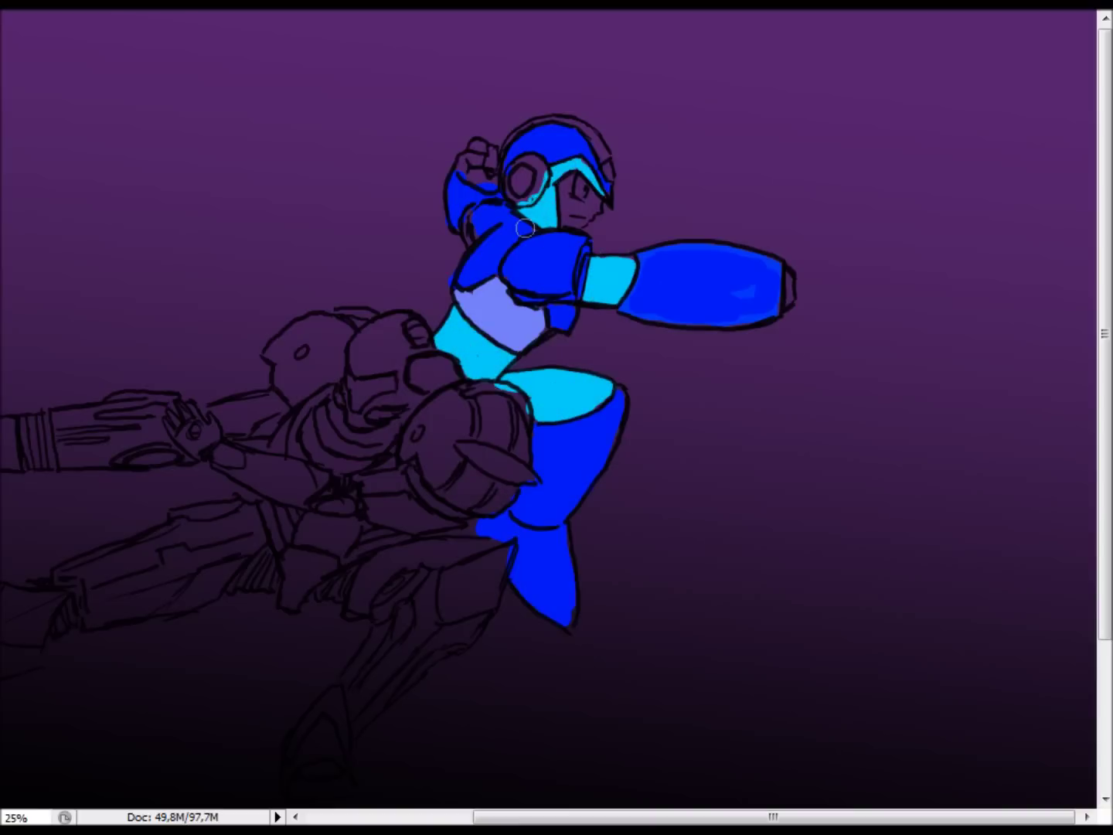
- Paint the fist pale lavender, the face skin tone, red ear and gem, and a grey ear ring
left_click(488, 122)
key("Return")
left_click_drag(469, 151, 488, 158)
left_click_drag(573, 177, 591, 224)
left_click_drag(519, 174, 526, 185)
left_click_drag(605, 162, 609, 177)
left_click(425, 333)
key("Return")
mouse_move(533, 159)
left_mouse_down()
mouse_move(541, 194)
mouse_move(522, 203)
left_mouse_up()
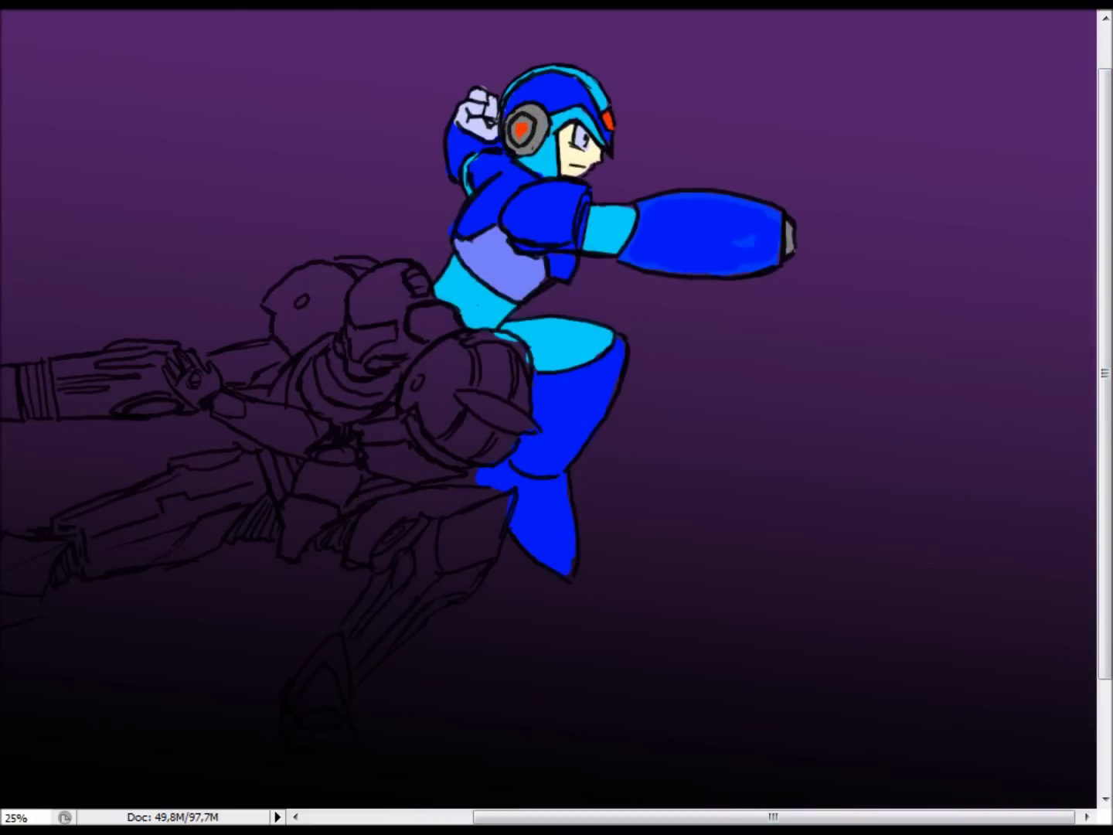
- Bring Samus into view and begin painting her armour orange
left_click_drag(688, 464, 904, 414)
left_click(943, 112)
mouse_move(672, 348)
left_mouse_down()
mouse_move(604, 413)
mouse_move(696, 364)
mouse_move(681, 456)
mouse_move(541, 449)
mouse_move(446, 414)
mouse_move(510, 286)
mouse_move(587, 263)
mouse_move(482, 324)
left_mouse_up()
- Paint Samus's legs, lower foot and far-left leg orange
mouse_move(456, 464)
left_mouse_down()
mouse_move(294, 514)
mouse_move(363, 502)
left_mouse_up()
mouse_move(588, 502)
left_mouse_down()
mouse_move(720, 541)
mouse_move(557, 658)
mouse_move(504, 734)
mouse_move(572, 681)
left_mouse_up()
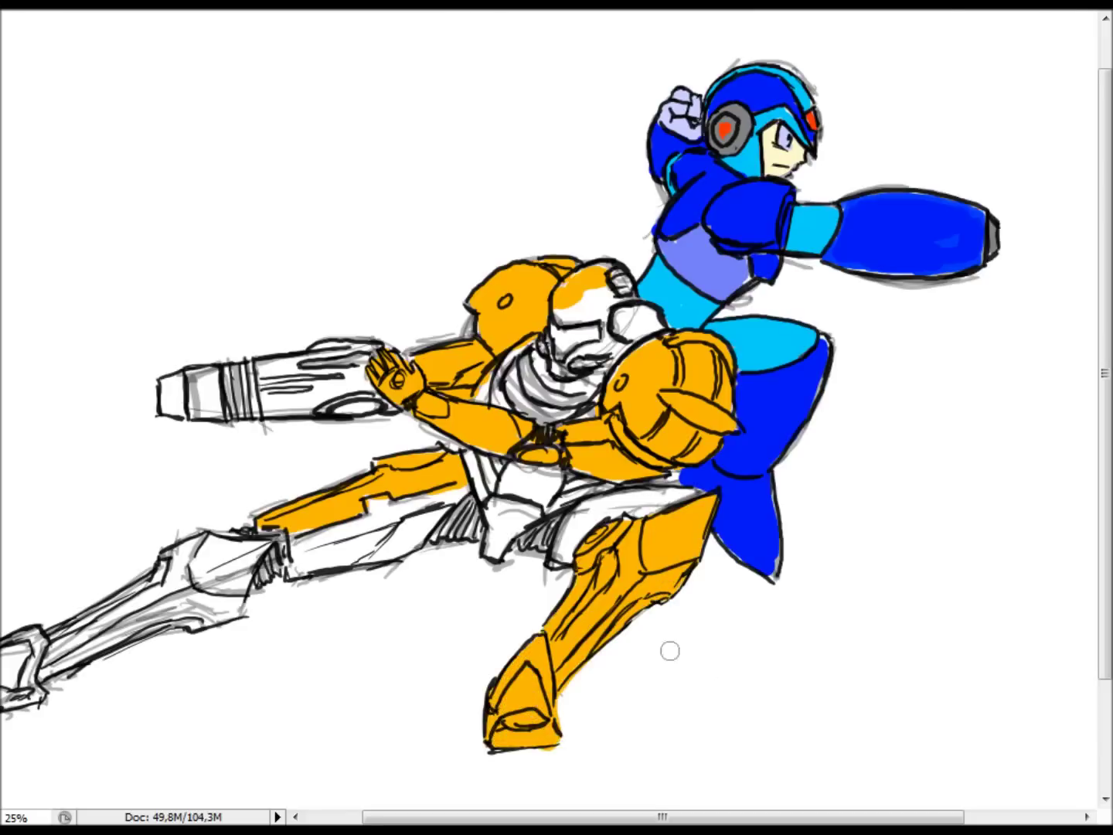
left_click_drag(463, 541, 564, 542)
left_click_drag(32, 696, 140, 650)
mouse_move(147, 650)
left_mouse_down()
mouse_move(297, 602)
mouse_move(357, 534)
left_mouse_up()
- Paint Samus's thighs and hips pale yellow (efee93) and touch up Mega Man's blue leg
left_click(572, 128)
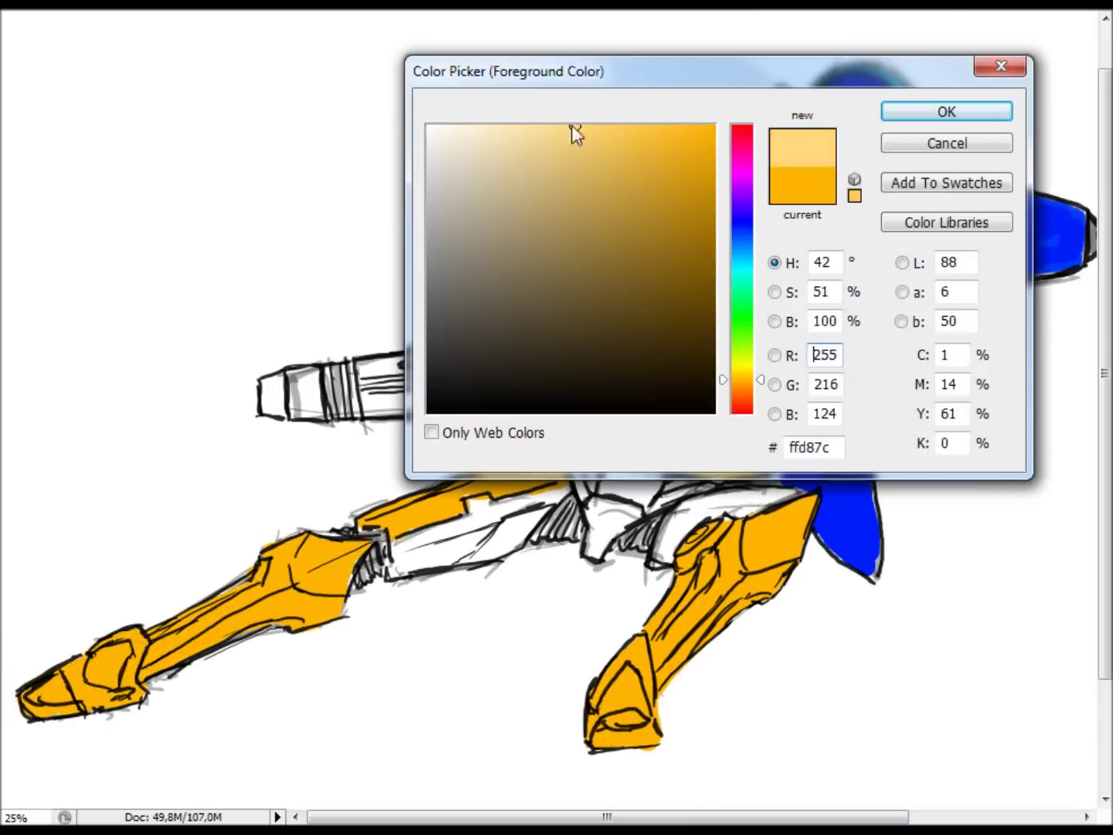
left_click_drag(673, 530, 727, 511)
left_click(754, 367)
key("Return")
left_click_drag(664, 541, 757, 502)
mouse_move(557, 494)
left_mouse_down()
mouse_move(395, 565)
mouse_move(649, 463)
left_mouse_up()
left_click_drag(589, 549, 712, 479)
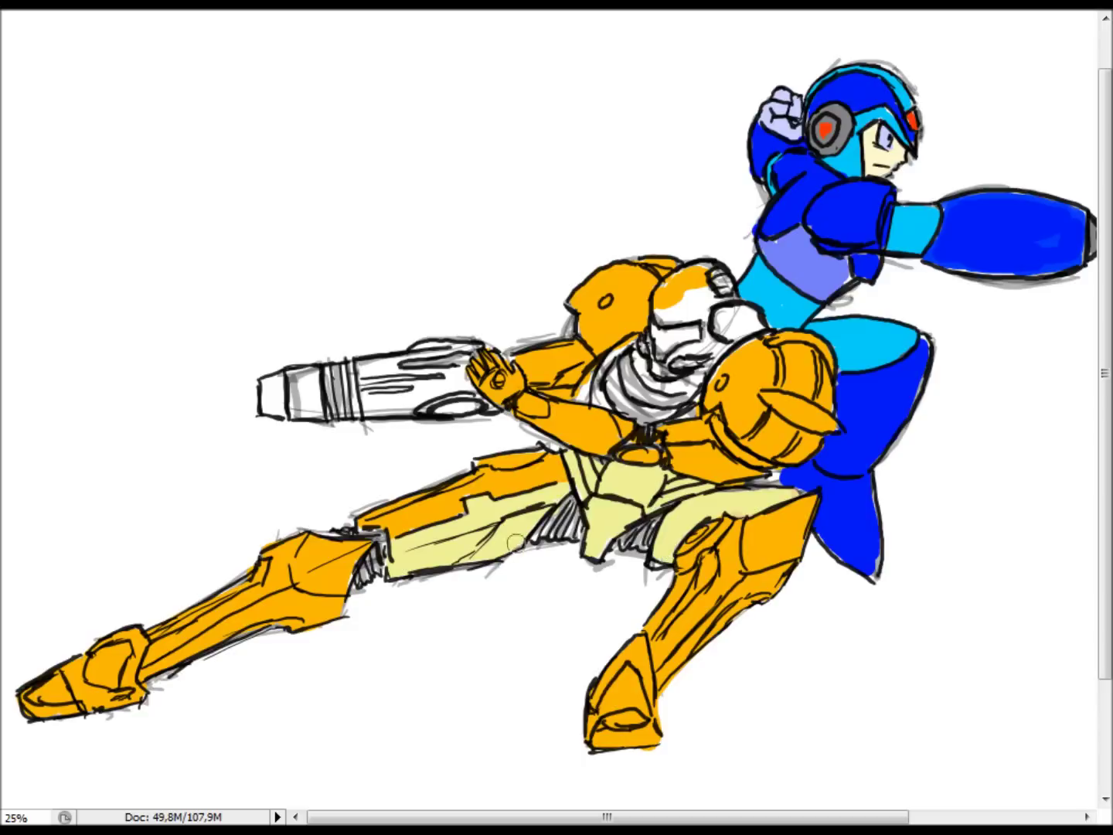
left_click_drag(881, 480, 878, 581)
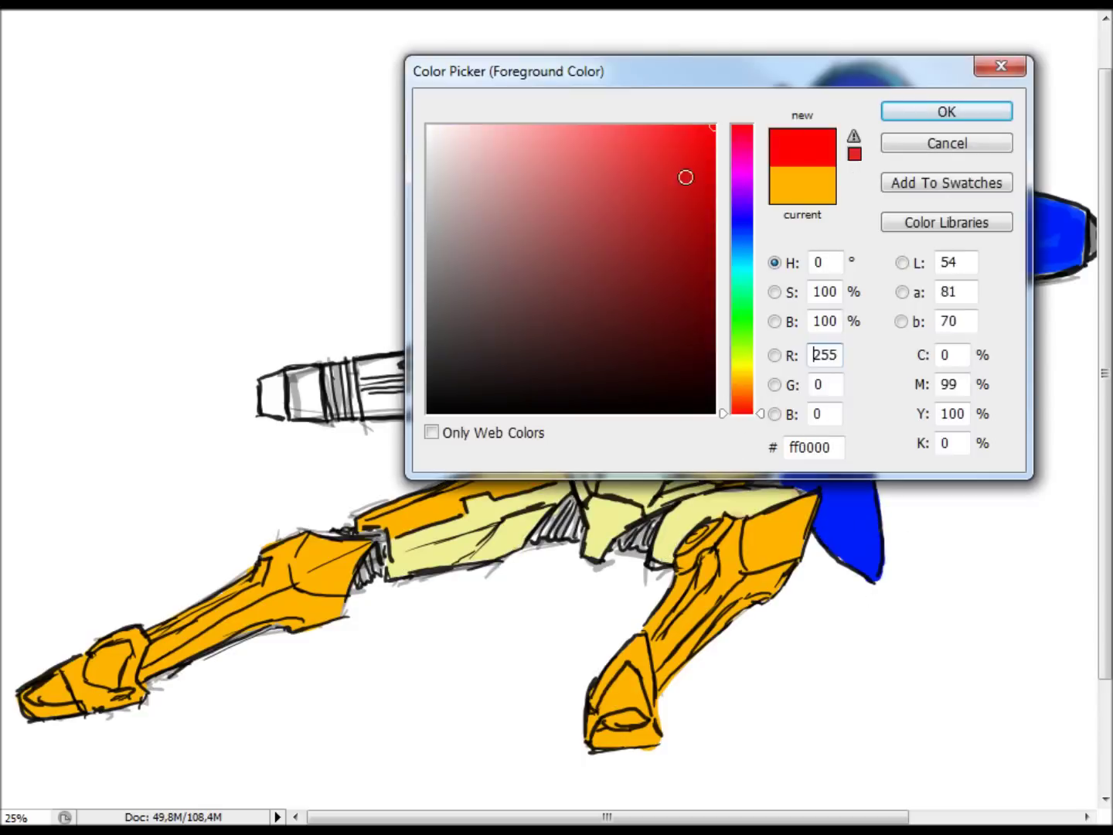
- Paint Samus's helmet red, then add bright green leg stripes and a green dot on the hand
key("Return")
mouse_move(696, 272)
left_mouse_down()
mouse_move(664, 298)
mouse_move(741, 340)
mouse_move(681, 380)
mouse_move(588, 394)
mouse_move(692, 378)
mouse_move(696, 334)
left_mouse_up()
left_click(969, 112)
left_click_drag(265, 561, 175, 611)
left_click_drag(296, 621, 223, 630)
left_click(498, 379)
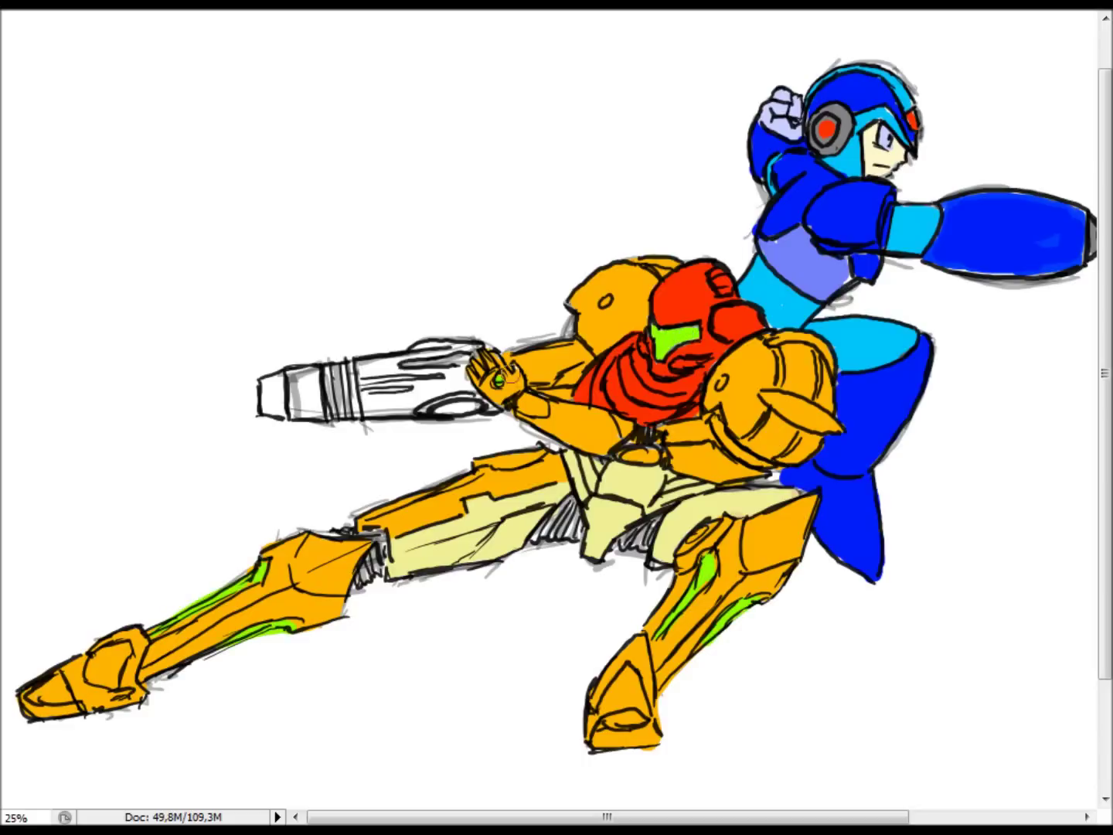
scroll(728, 351, "right", 5)
scroll(728, 350, "left", 1)
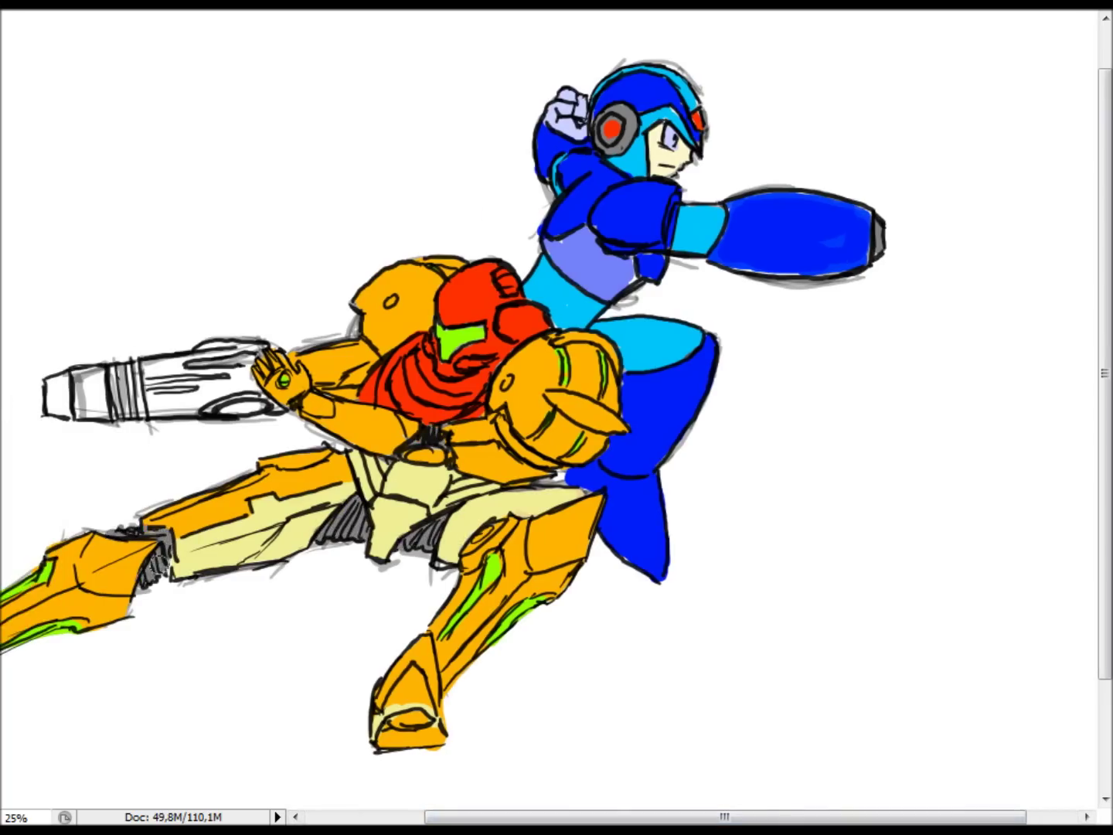
scroll(464, 546, "left", 3)
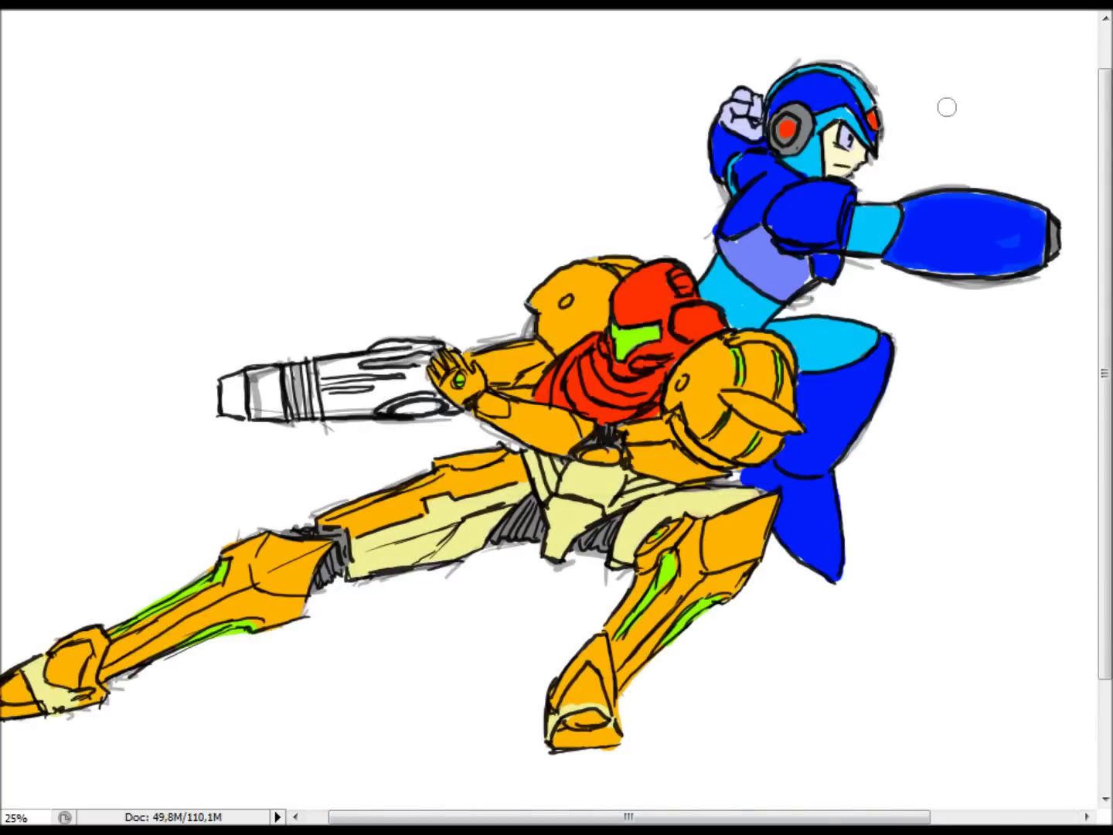
- Paint Samus's gun green and add yellow highlights to her shoulder pads
left_click_drag(228, 394, 382, 379)
left_click_drag(294, 394, 449, 364)
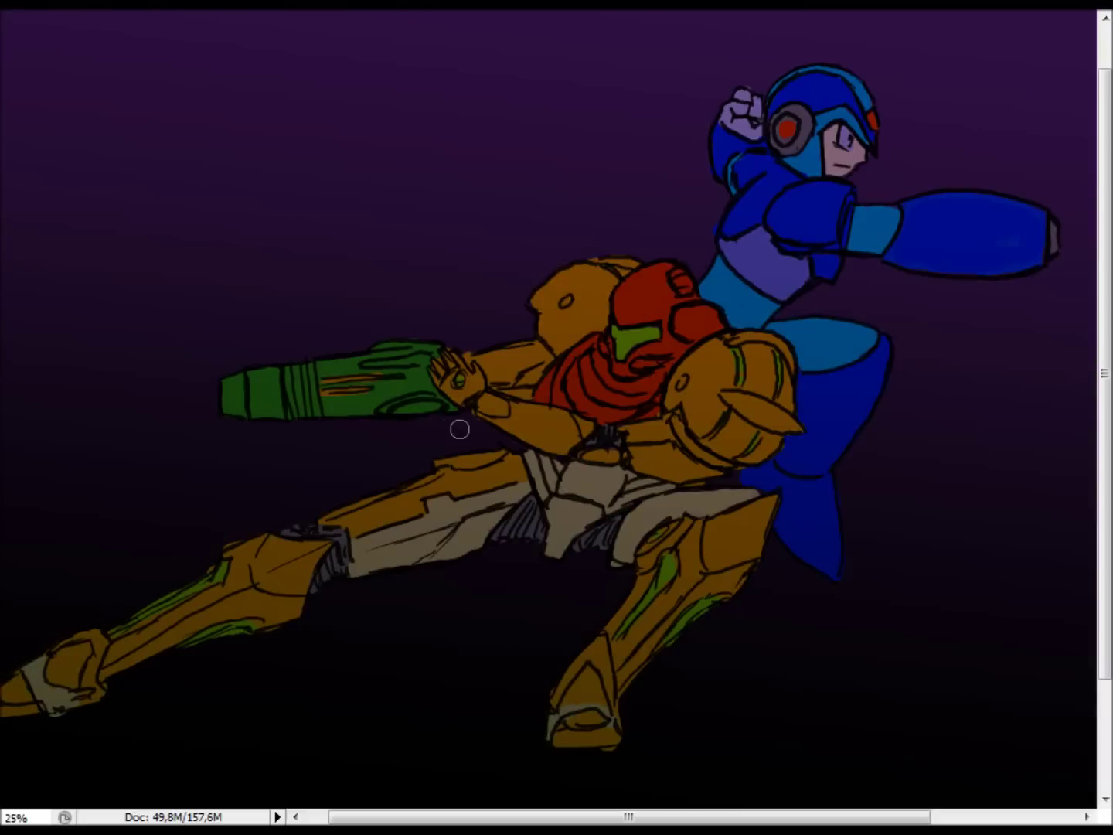
left_click_drag(556, 255, 588, 317)
left_click_drag(681, 356, 727, 402)
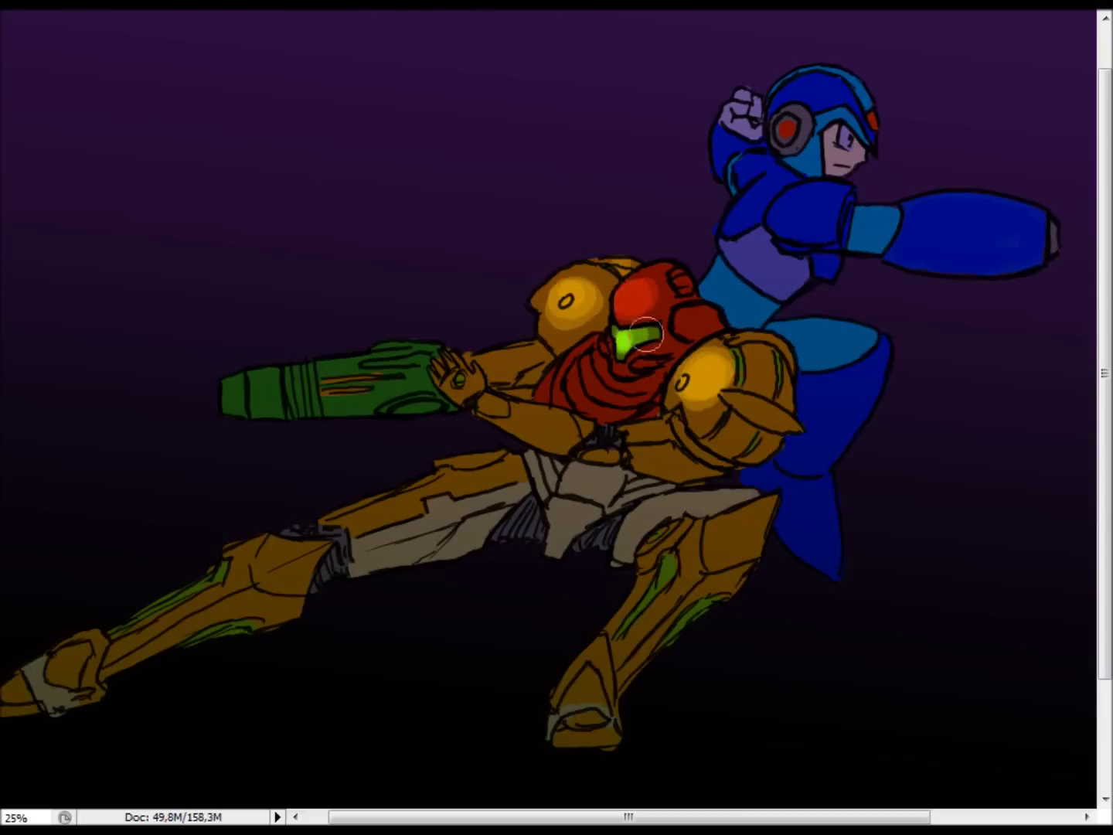
- Brighten Samus's helmet, chest, arm cannon, forearm, right shoulder, thigh and lower leg
mouse_move(663, 308)
left_mouse_down()
mouse_move(635, 364)
mouse_move(503, 363)
left_mouse_up()
left_click_drag(433, 371, 256, 390)
mouse_move(464, 386)
left_mouse_down()
mouse_move(518, 414)
mouse_move(658, 456)
left_mouse_up()
left_click_drag(773, 349, 750, 418)
mouse_move(766, 503)
left_mouse_down()
mouse_move(650, 556)
mouse_move(634, 642)
mouse_move(572, 743)
left_mouse_up()
- Brighten Samus's pants to cream and highlight her lower leg and foot
scroll(902, 794, "left", 3)
left_click_drag(379, 456, 531, 504)
mouse_move(394, 557)
left_mouse_down()
mouse_move(557, 511)
mouse_move(696, 549)
left_mouse_up()
left_click_drag(658, 496, 773, 557)
left_click_drag(294, 548, 46, 696)
scroll(557, 418, "right", 5)
- Shade Mega Man's arm, cannon, chest, hip and leg lighter blue, then darken Samus's thigh shading
left_click_drag(363, 278, 417, 341)
left_click_drag(818, 236, 642, 225)
mouse_move(607, 279)
left_mouse_down()
mouse_move(656, 435)
mouse_move(622, 568)
left_mouse_up()
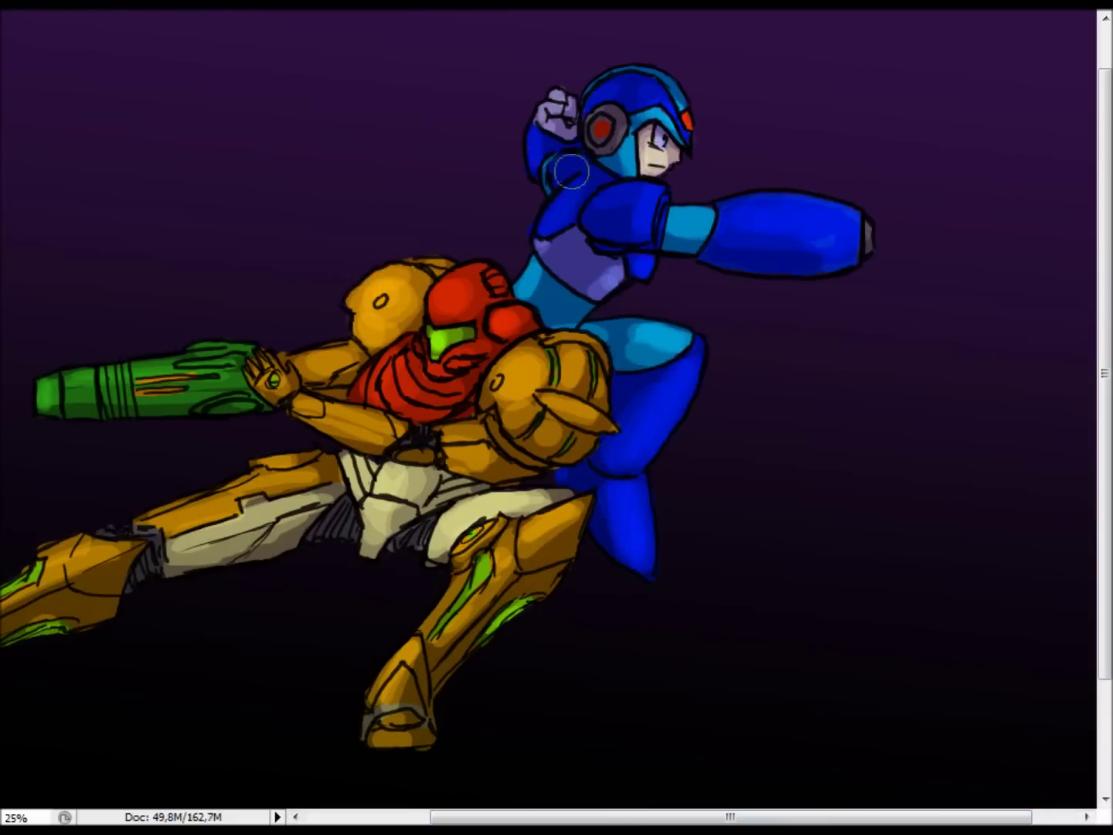
scroll(839, 317, "left", 5)
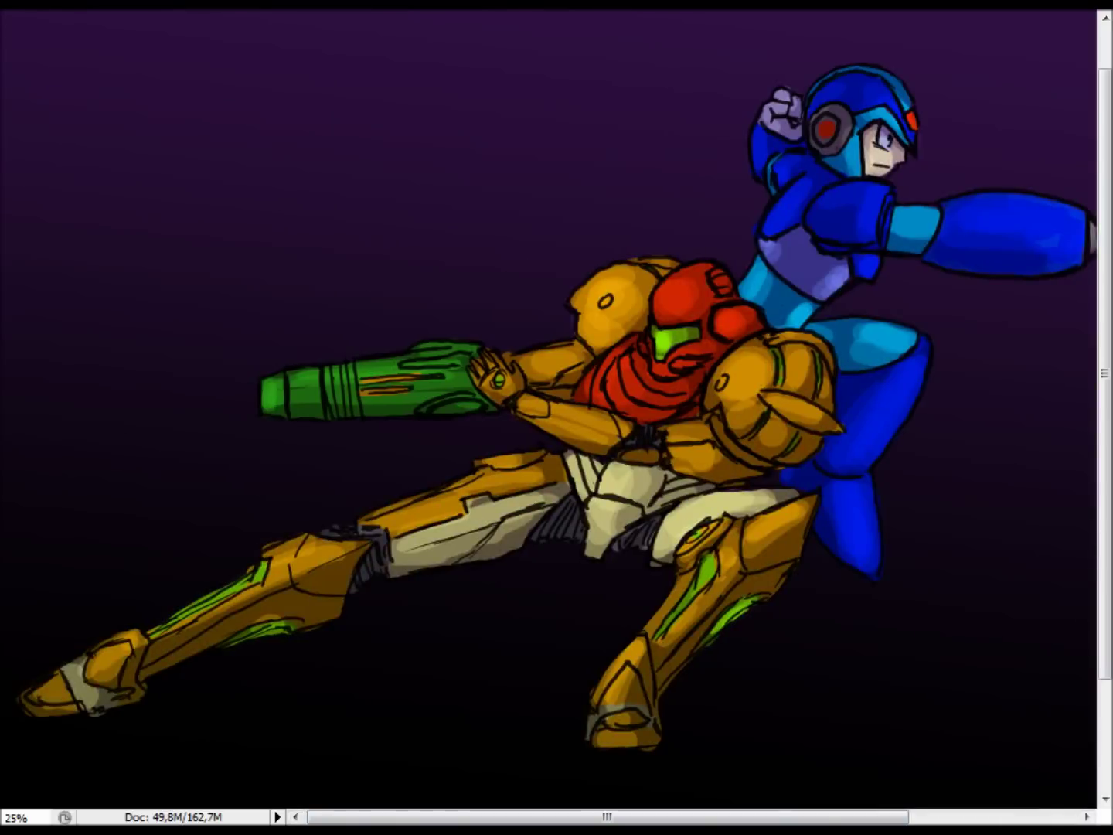
left_click_drag(658, 479, 433, 533)
- Try a cyan glow at Samus's gun tip, then undo those strokes
left_click(751, 240)
left_click(909, 109)
left_click(240, 393)
left_click_drag(241, 393, 255, 396)
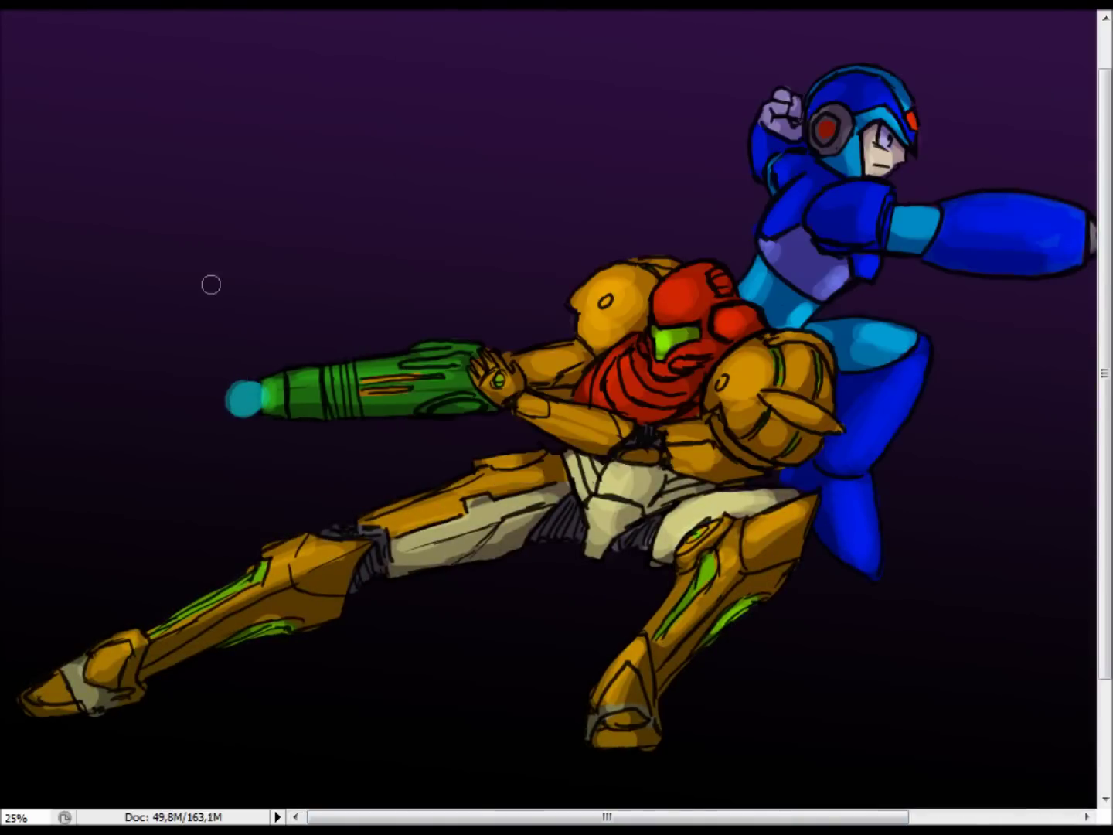
scroll(211, 284, "down", 2)
left_click_drag(240, 302, 252, 163)
scroll(194, 541, "down", 1)
mouse_move(756, 818)
left_mouse_down()
mouse_move(834, 819)
mouse_move(755, 820)
left_mouse_up()
key("ctrl+alt+z")
key("ctrl+alt+z")
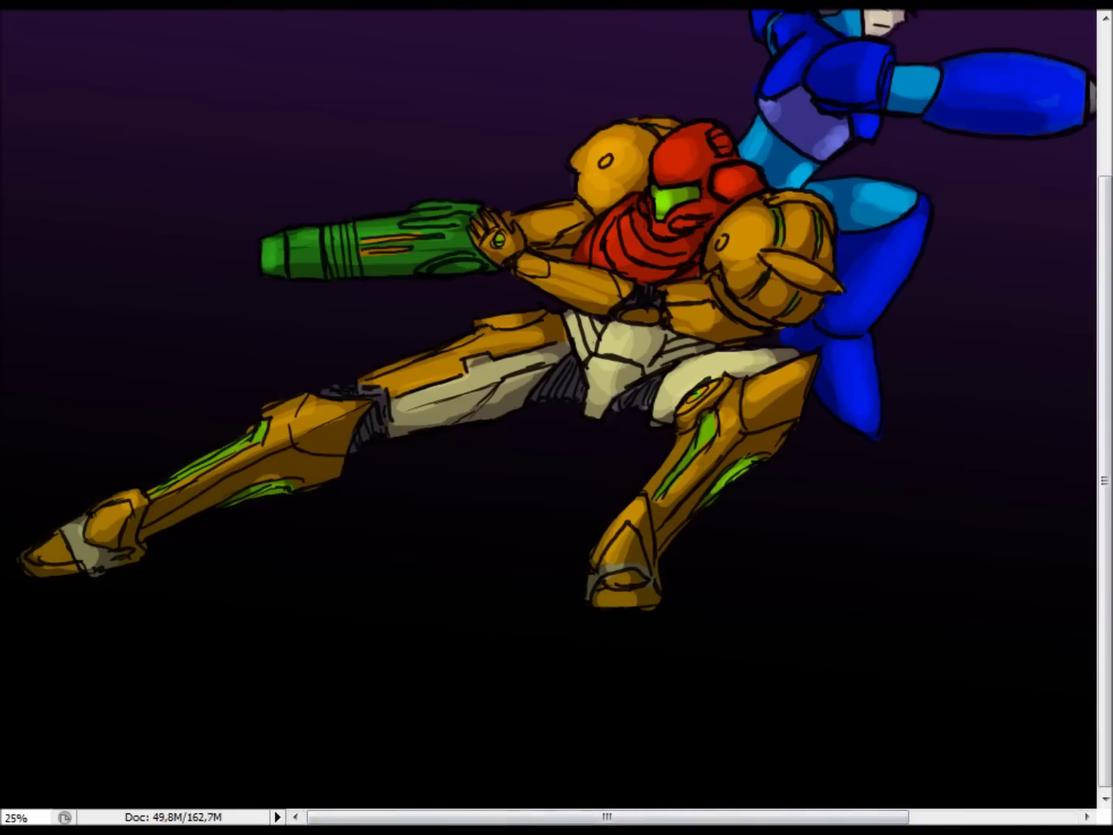
- Switch to yellow and paint a gun-tip dot, burst rays and a beam streak to the left
left_click(753, 360)
left_click(944, 109)
left_click(235, 256)
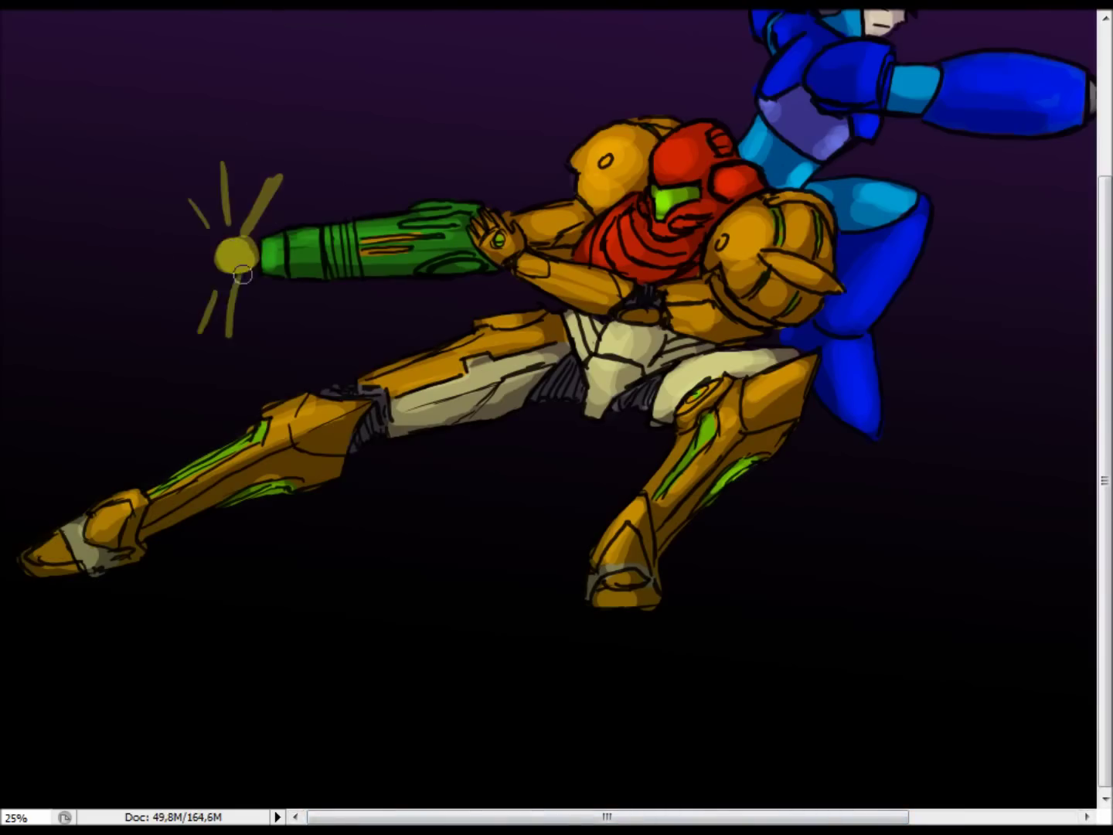
left_click_drag(228, 260, 171, 304)
left_click_drag(246, 275, 276, 317)
mouse_move(128, 249)
left_mouse_down()
mouse_move(0, 239)
mouse_move(0, 270)
mouse_move(27, 286)
left_mouse_up()
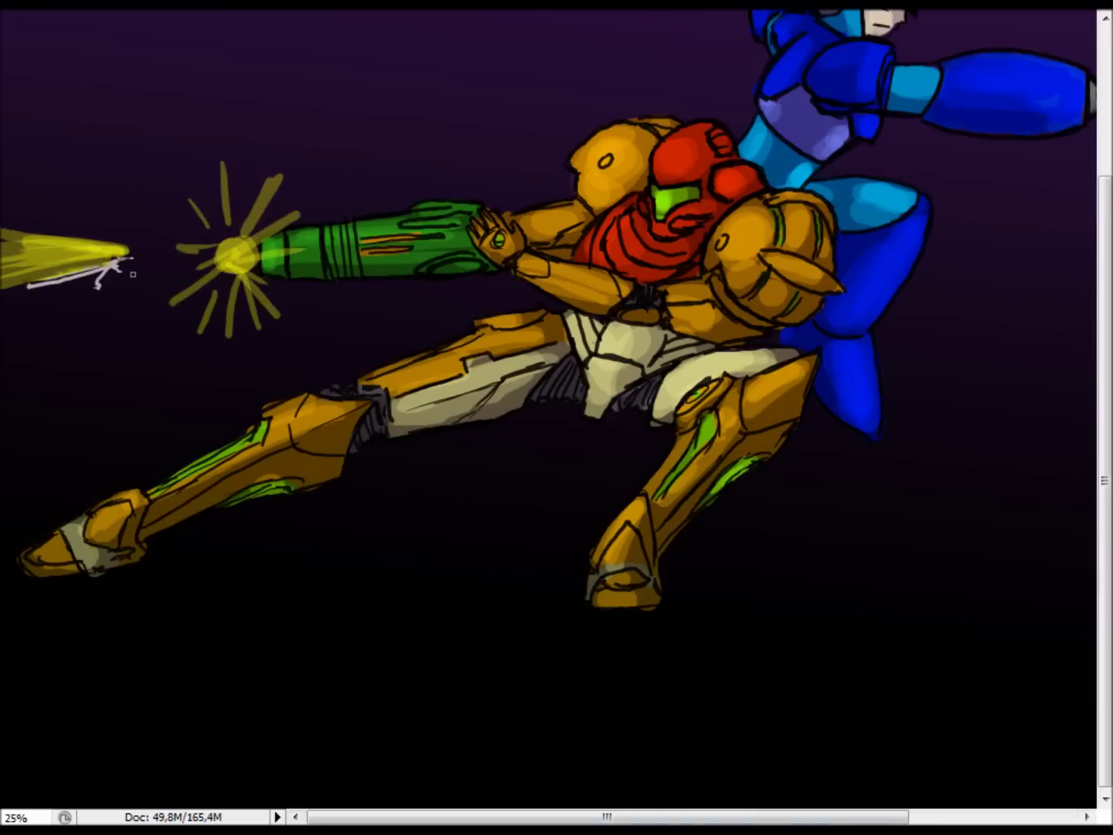
key("ctrl+z")
- Thicken the yellow beam and add whitish highlights and white rays to the gun-tip burst
mouse_move(128, 260)
left_mouse_down()
mouse_move(0, 269)
mouse_move(0, 232)
left_mouse_up()
left_click_drag(109, 257, 0, 249)
left_click_drag(236, 255, 278, 179)
mouse_move(232, 251)
left_mouse_down()
mouse_move(225, 167)
mouse_move(182, 325)
left_mouse_up()
left_click_drag(255, 251, 302, 246)
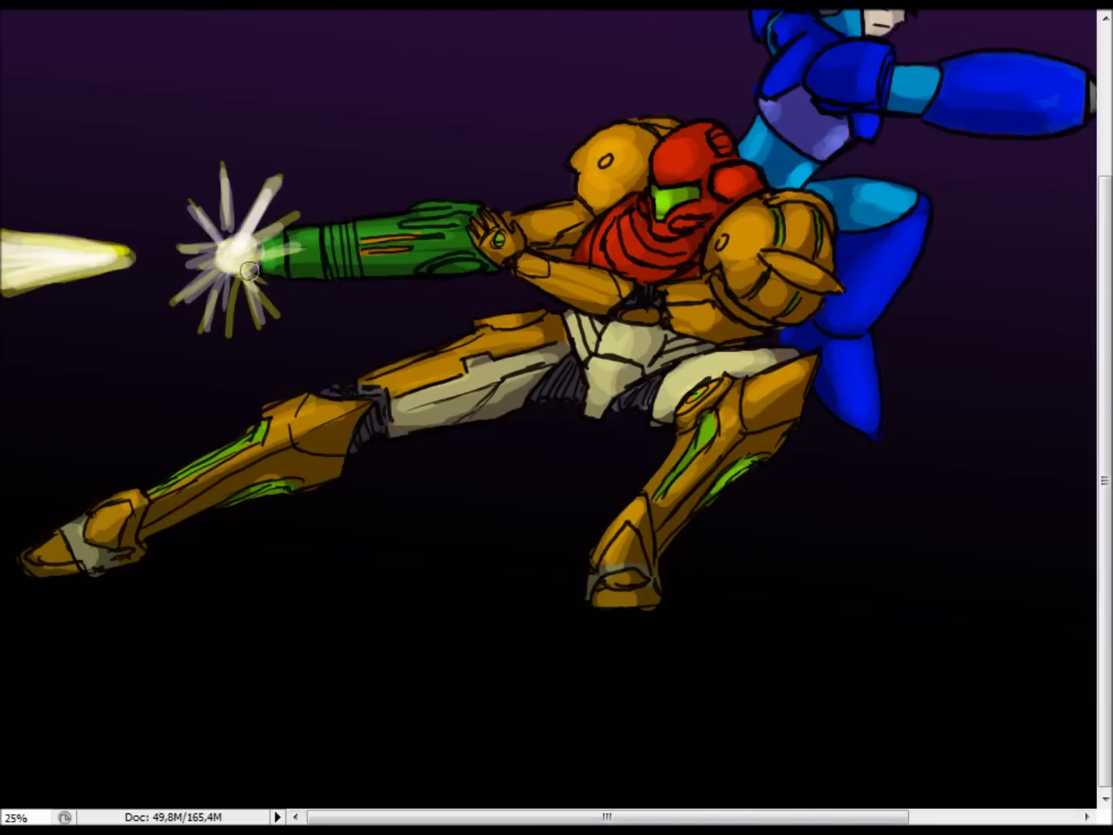
left_click_drag(561, 817, 665, 818)
scroll(556, 417, "up", 4)
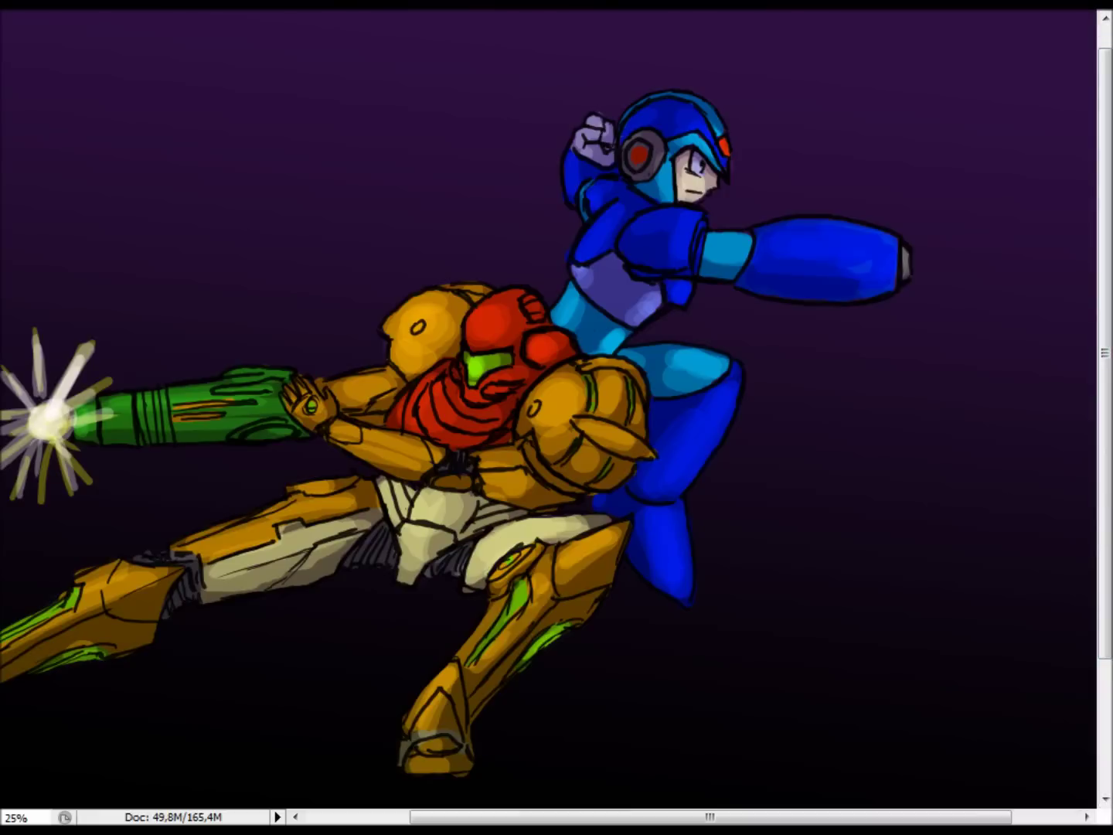
- Paint a glowing beam from Mega Man's buster and highlight its energy ball and cannon
left_click_drag(1037, 253, 1090, 247)
mouse_move(709, 818)
left_mouse_down()
mouse_move(619, 817)
mouse_move(773, 818)
left_mouse_up()
mouse_move(850, 254)
left_mouse_down()
mouse_move(1059, 240)
mouse_move(1054, 259)
mouse_move(967, 254)
mouse_move(1056, 248)
left_mouse_up()
left_click_drag(755, 227, 765, 281)
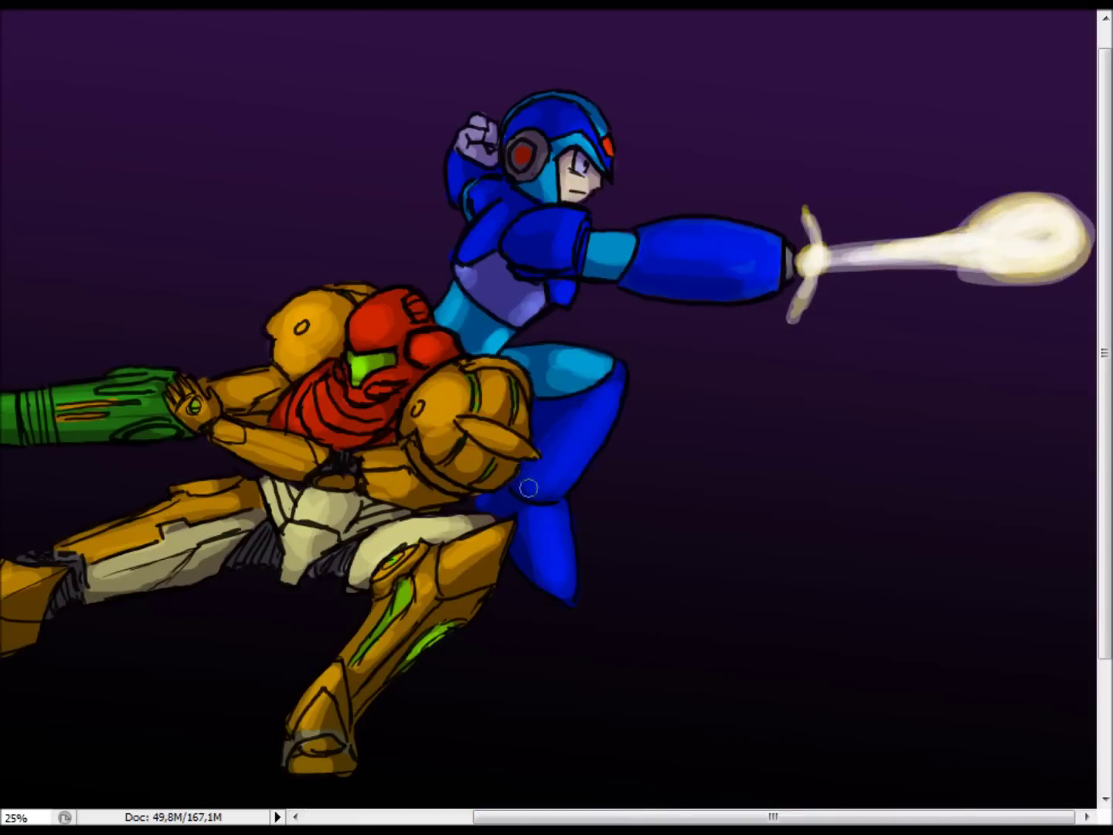
- Zoom out and crop the canvas tightly around both fighters, trimming the empty dark band below
left_click(665, 579, "alt")
left_click(555, 668, "alt")
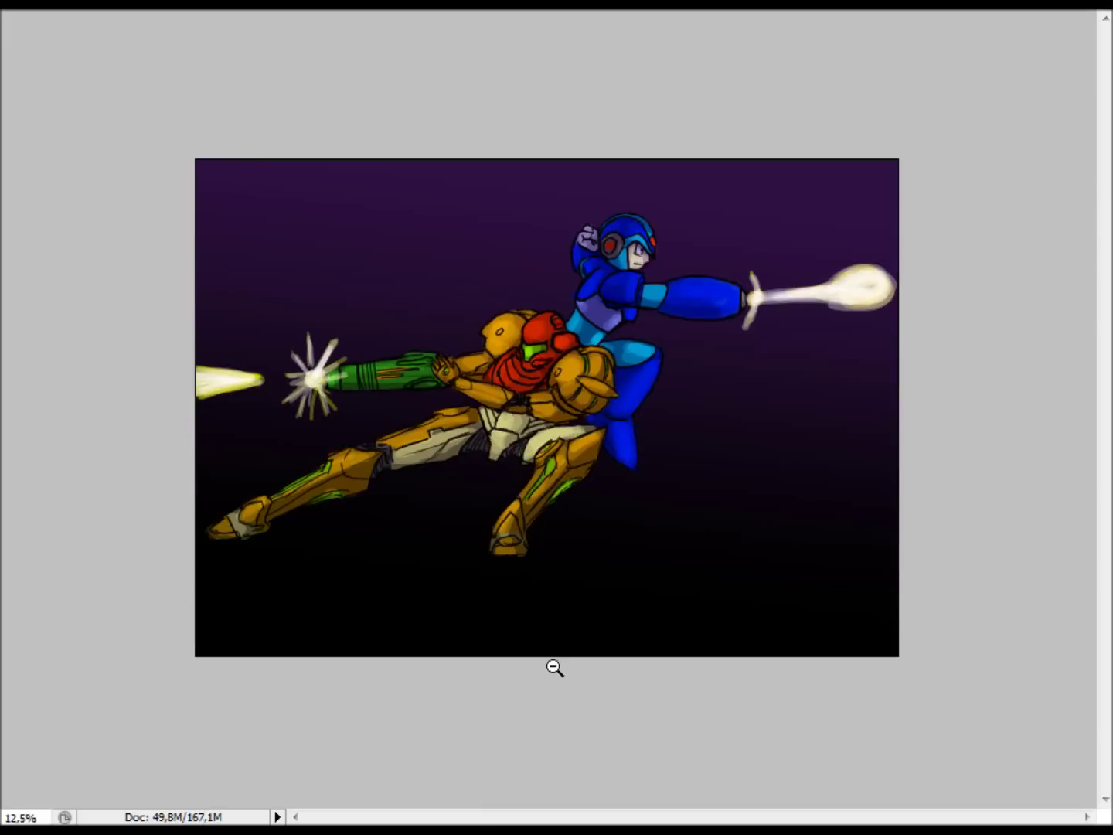
left_click_drag(207, 573, 816, 201)
key("ctrl+c")
key("ctrl+n")
key("Escape")
key("alt+f")
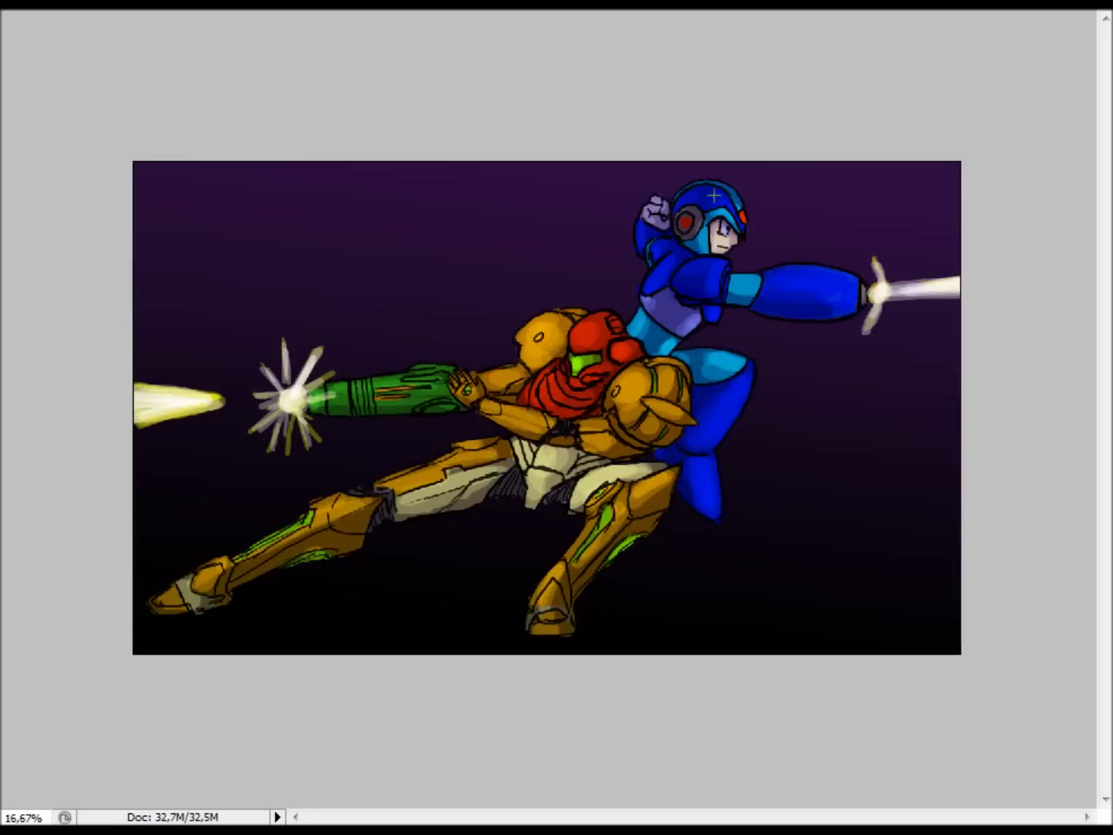